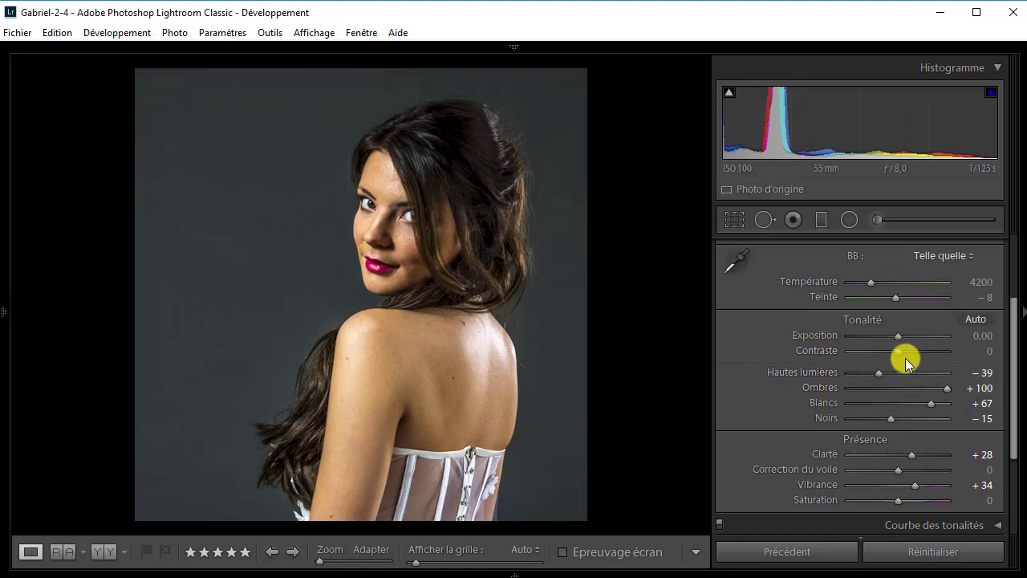
Set the portrait's exposure to −0,33 and open the list of white balance presets.
drag(897, 351, 903, 354)
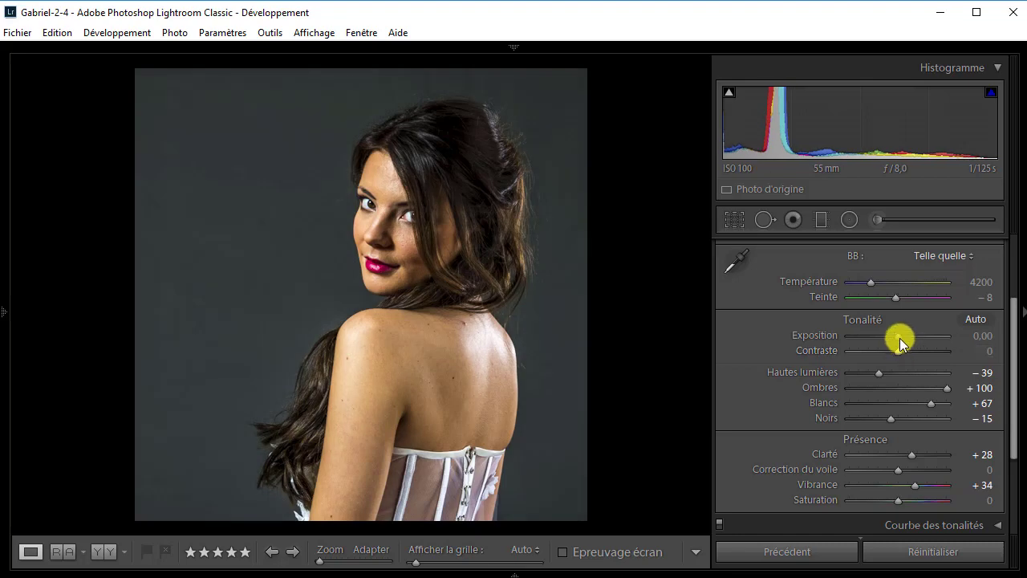
drag(897, 335, 893, 335)
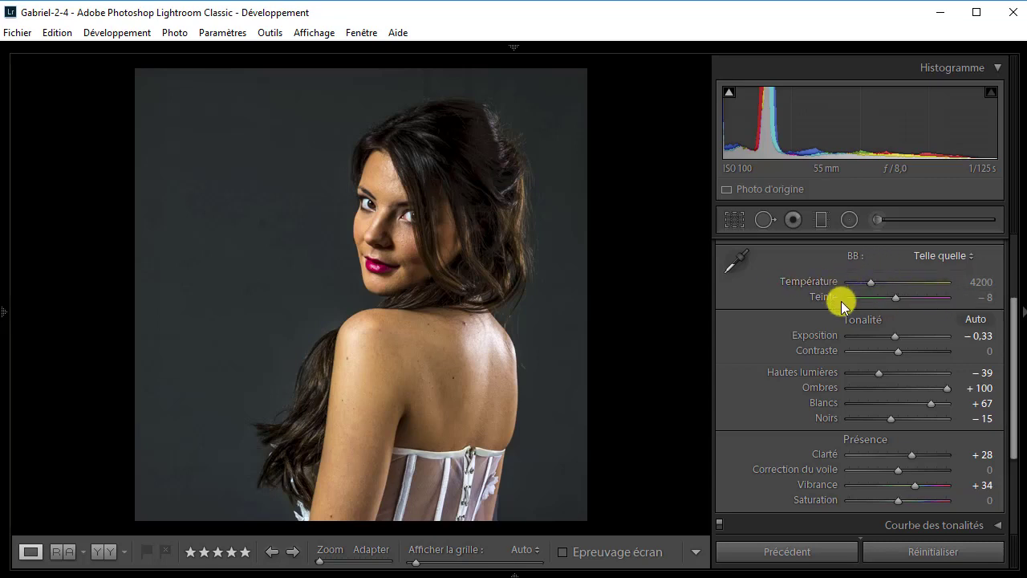
click(969, 254)
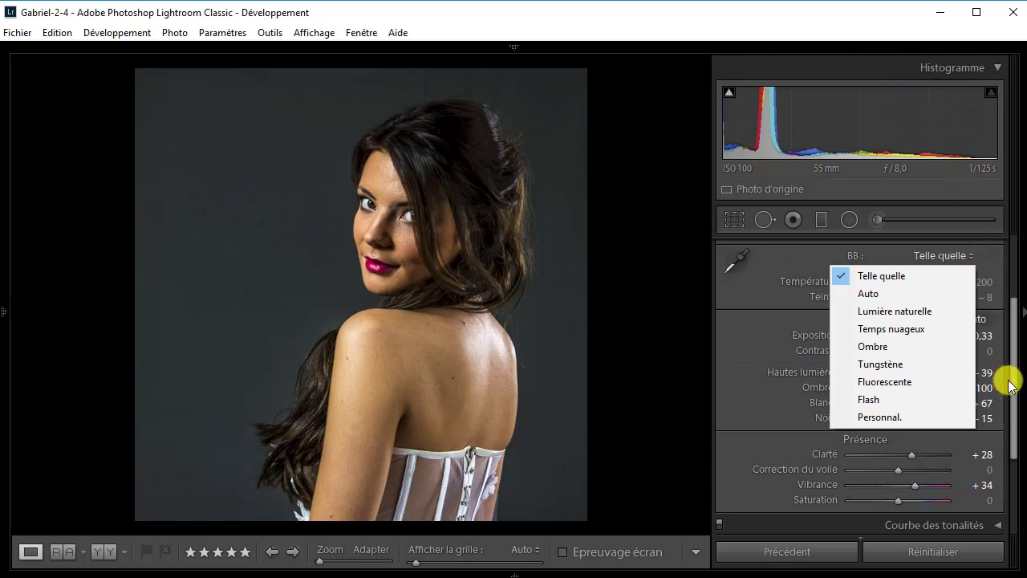
Close the basic adjustments, open the Détail settings, and examine the skin, lips and hair around the face at 1:1.
drag(1018, 339, 1012, 270)
click(994, 295)
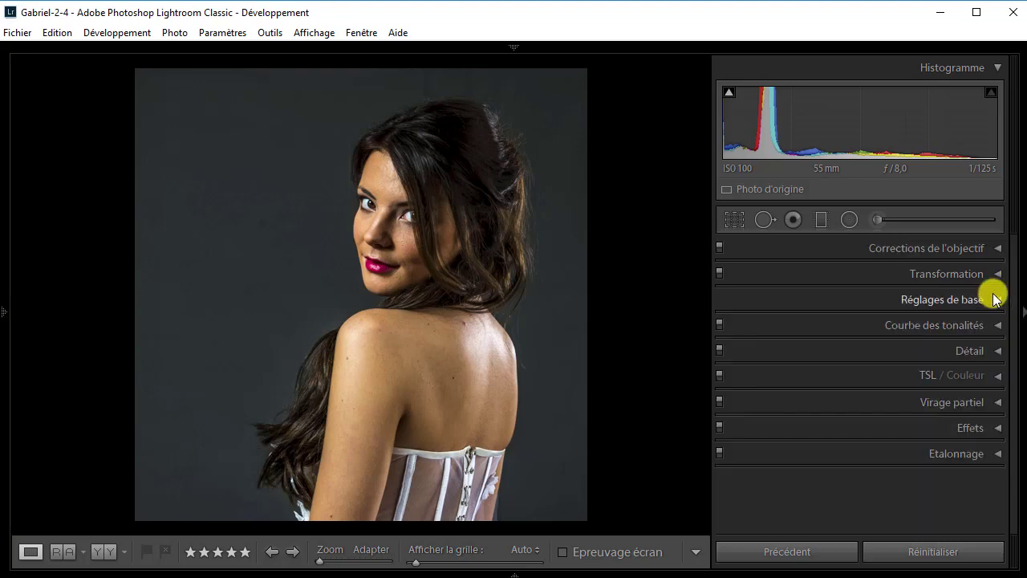
click(996, 351)
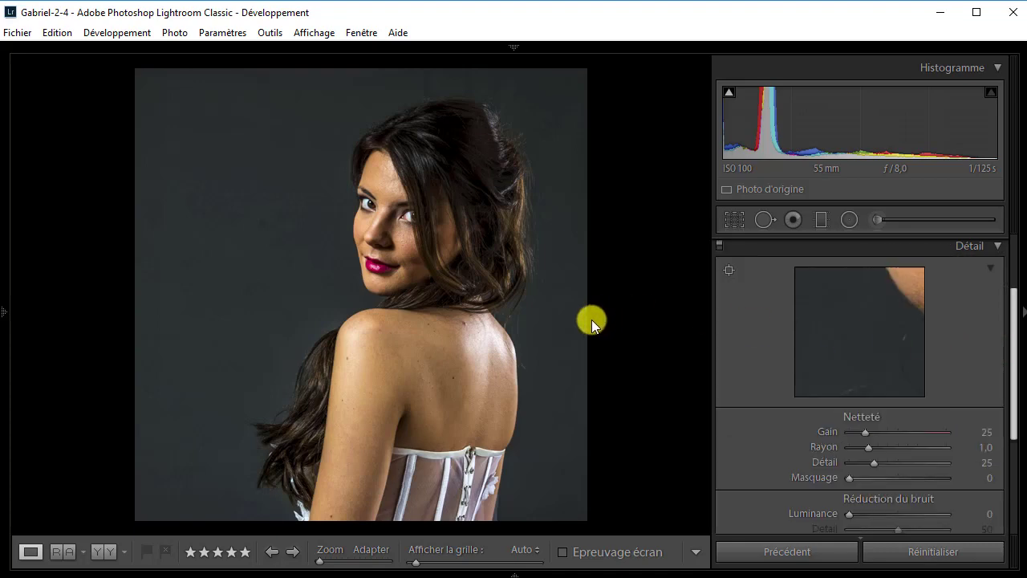
click(394, 233)
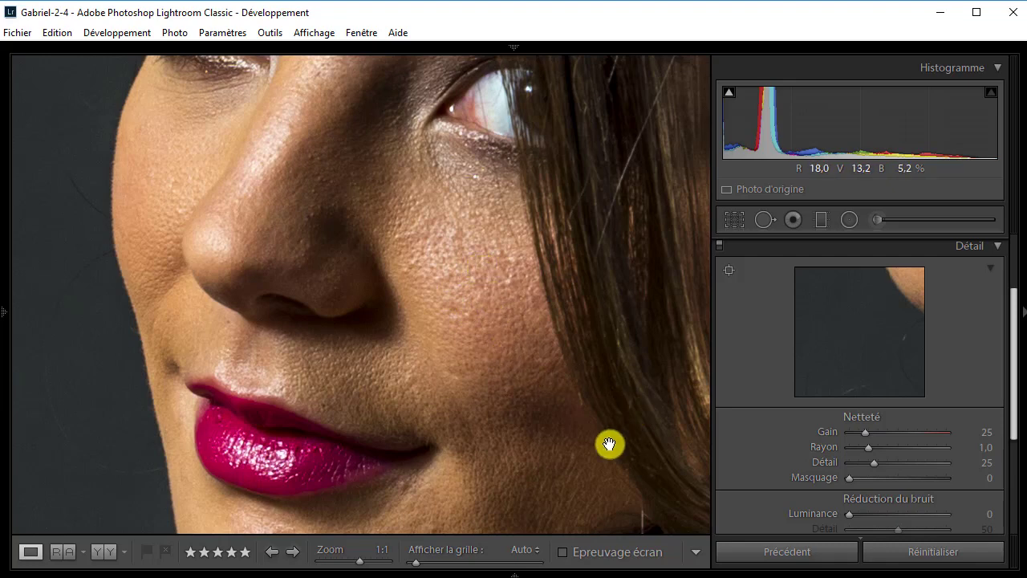
drag(501, 348, 439, 113)
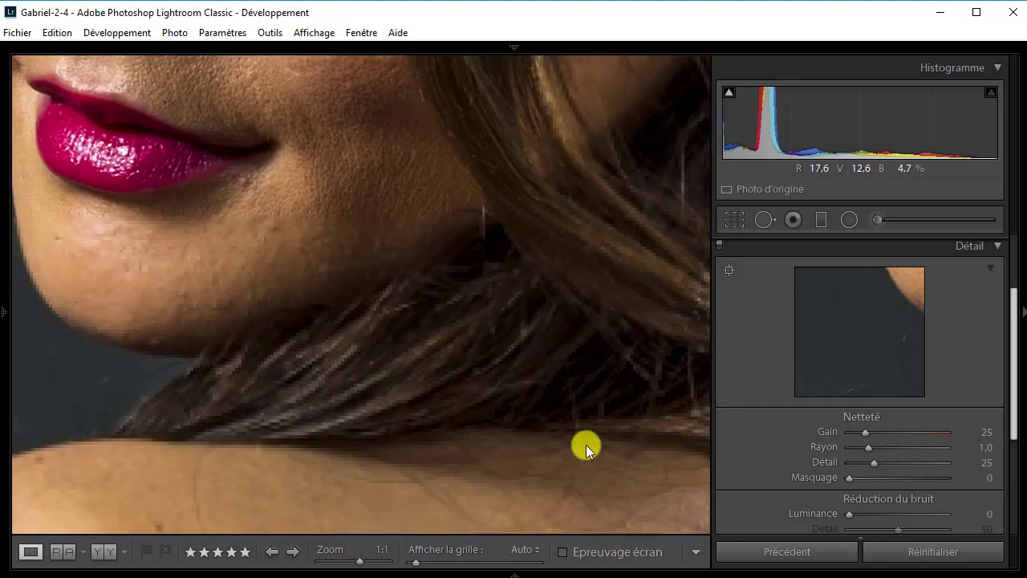
drag(587, 445, 660, 495)
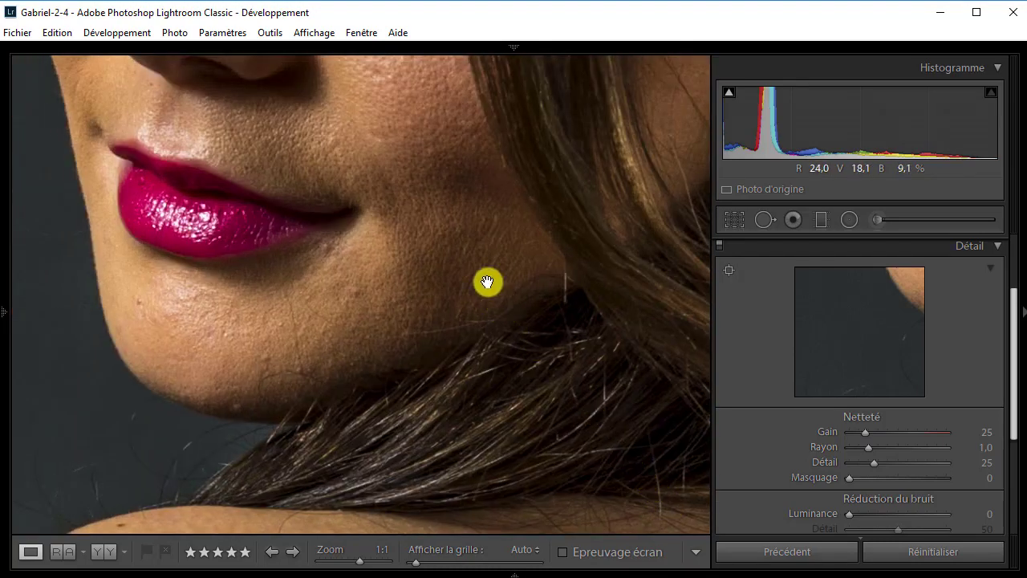
drag(487, 282, 555, 436)
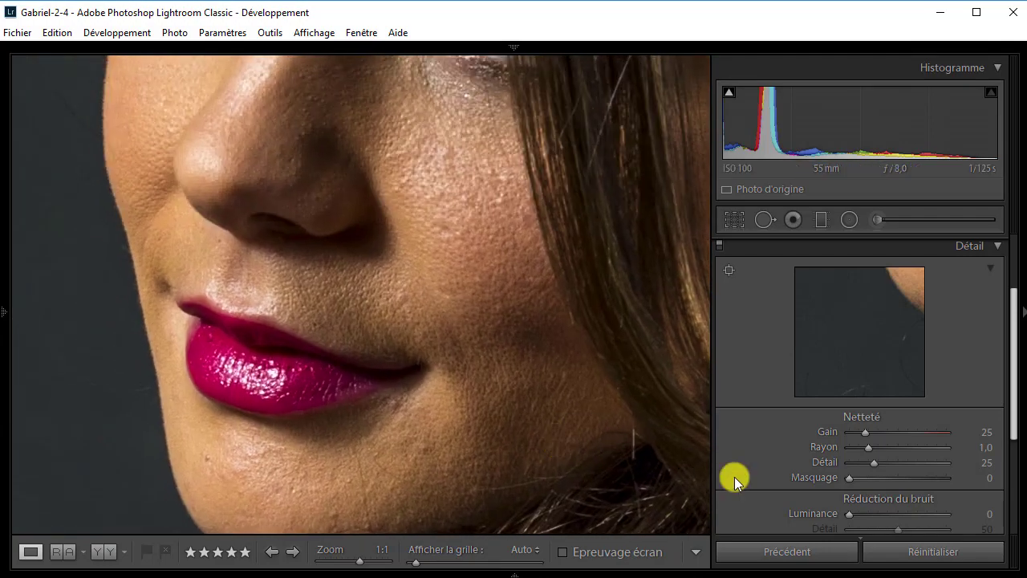
click(476, 329)
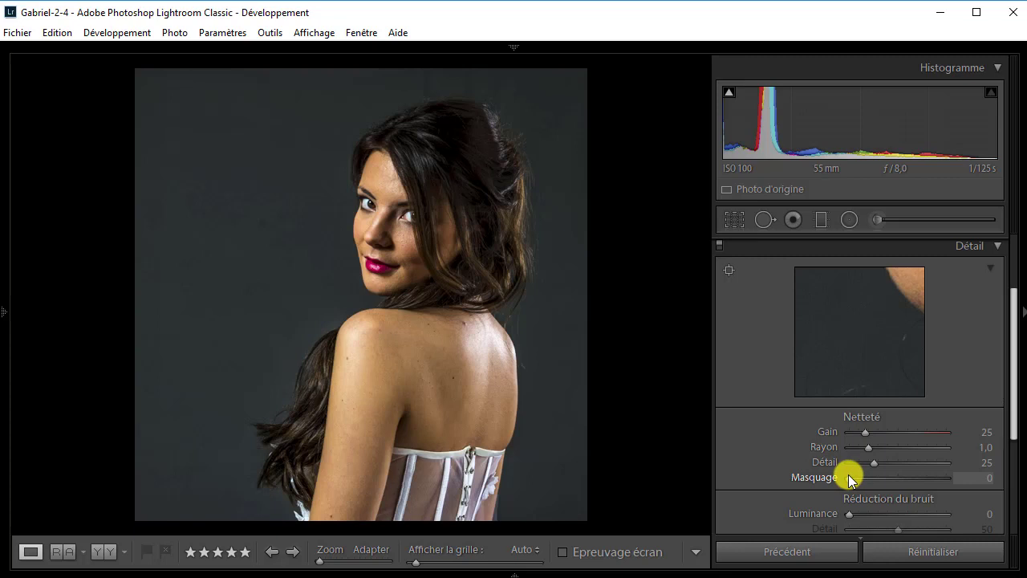
Set the sharpening Masquage to 89 using the black-and-white mask preview, restricting sharpening to the subject's contours.
key(alt)
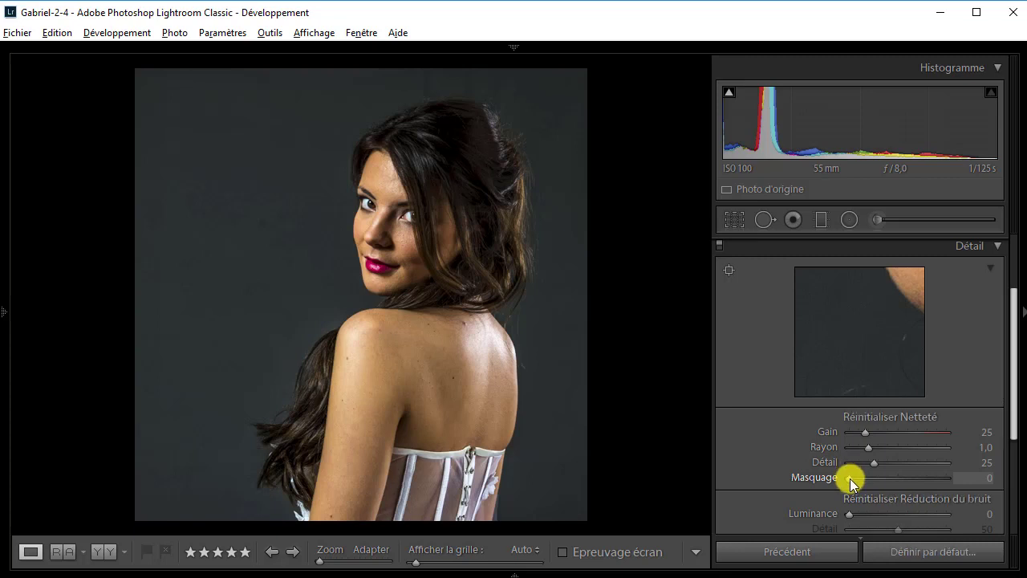
alt+click(850, 478)
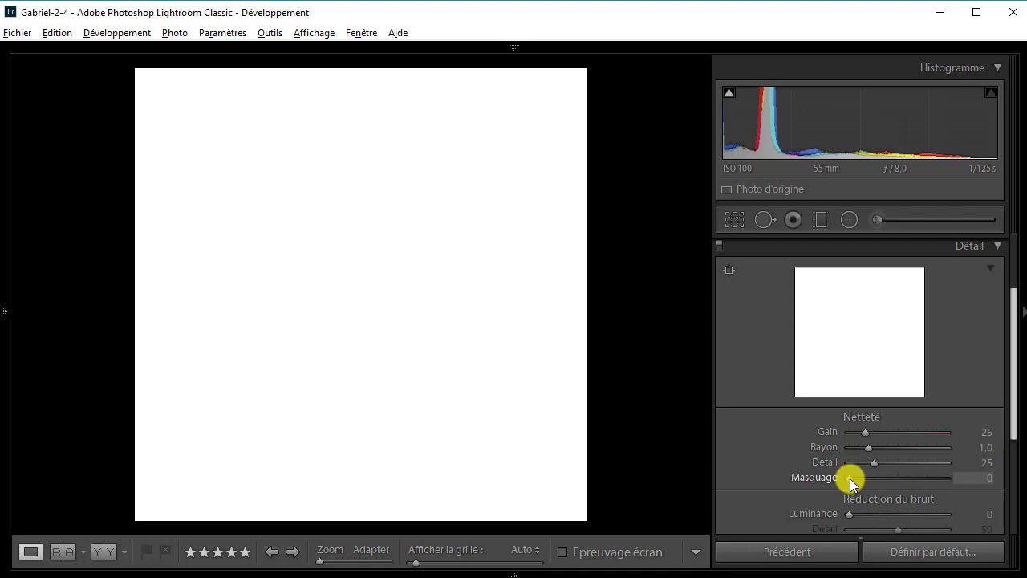
drag(850, 478, 931, 466)
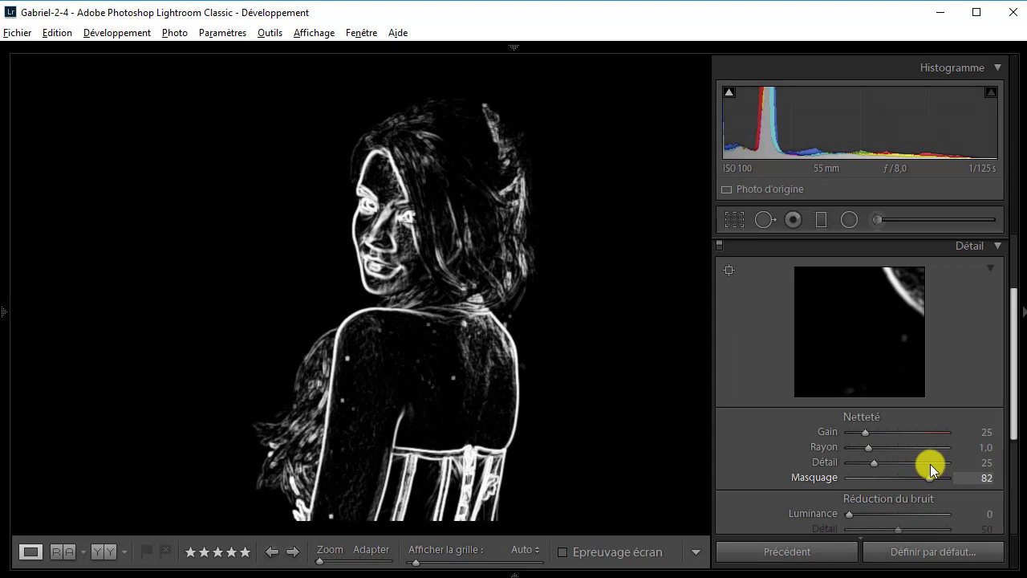
drag(931, 469, 938, 463)
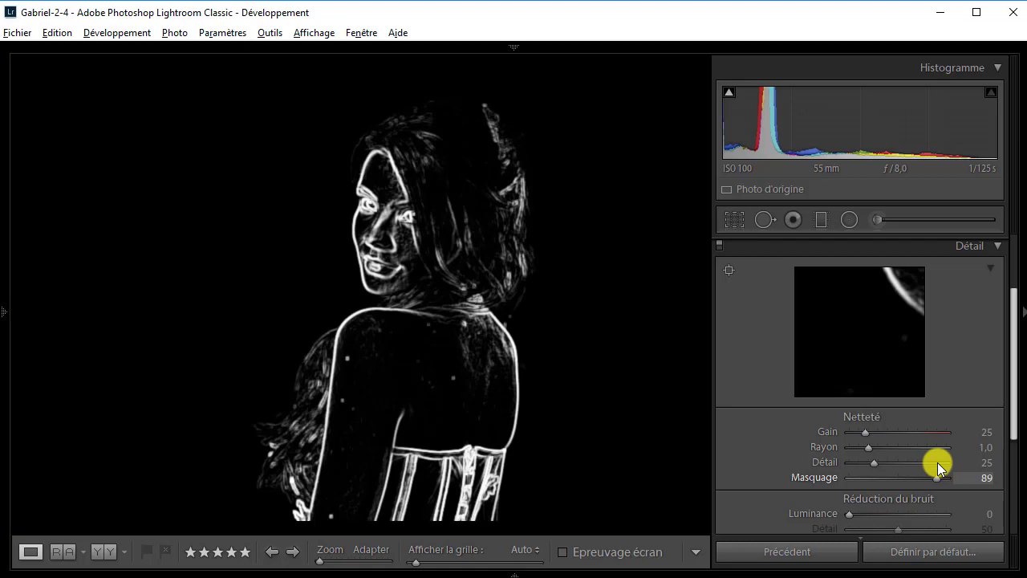
drag(938, 462, 937, 463)
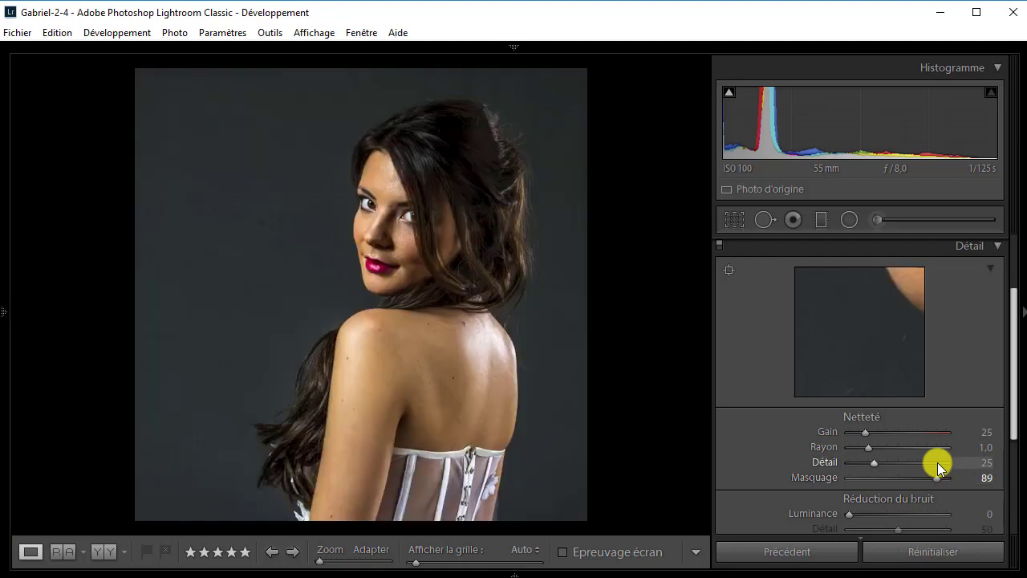
Raise the sharpening Gain to 130 while checking the eyes at 1:1.
click(383, 217)
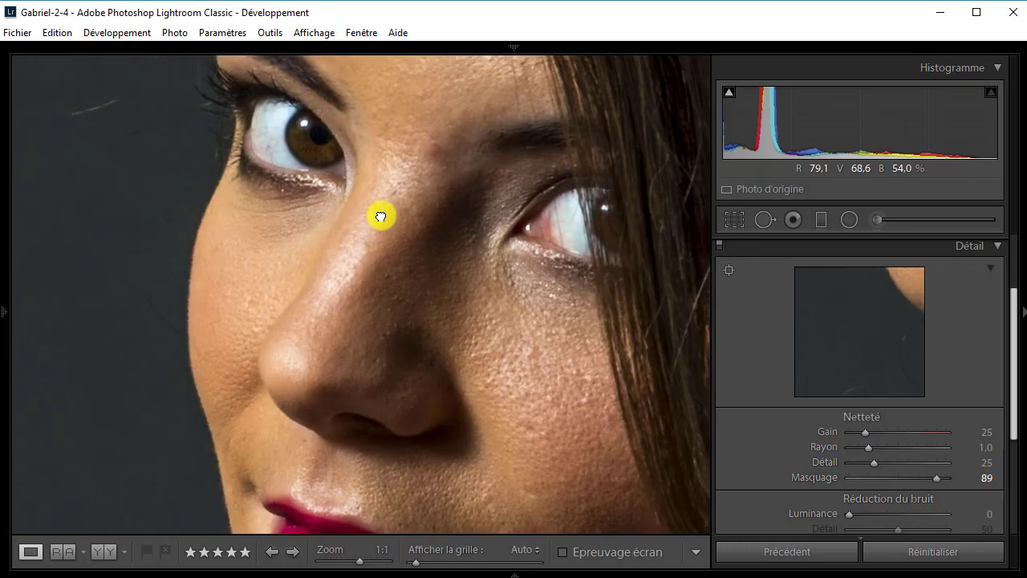
drag(402, 216, 307, 278)
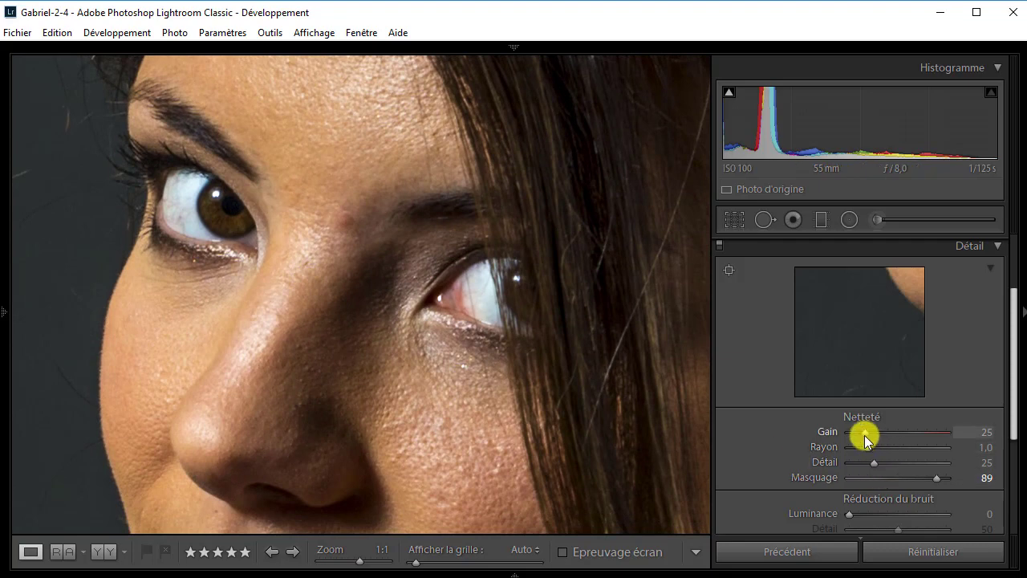
drag(865, 431, 934, 439)
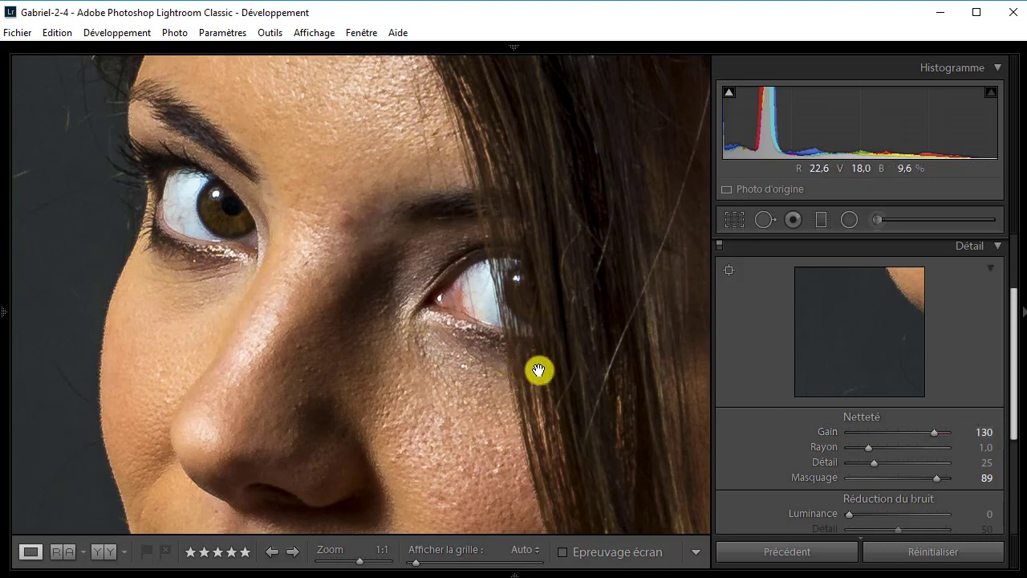
click(490, 355)
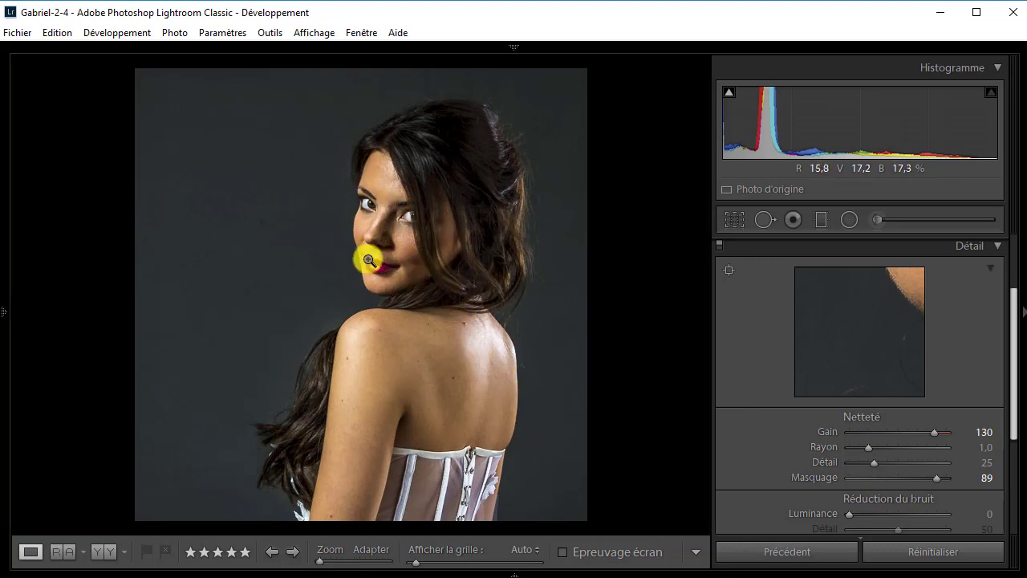
Examine the sharpened hair and the plain background at 1:1, review the noise reduction settings, and close the Détail settings.
click(470, 177)
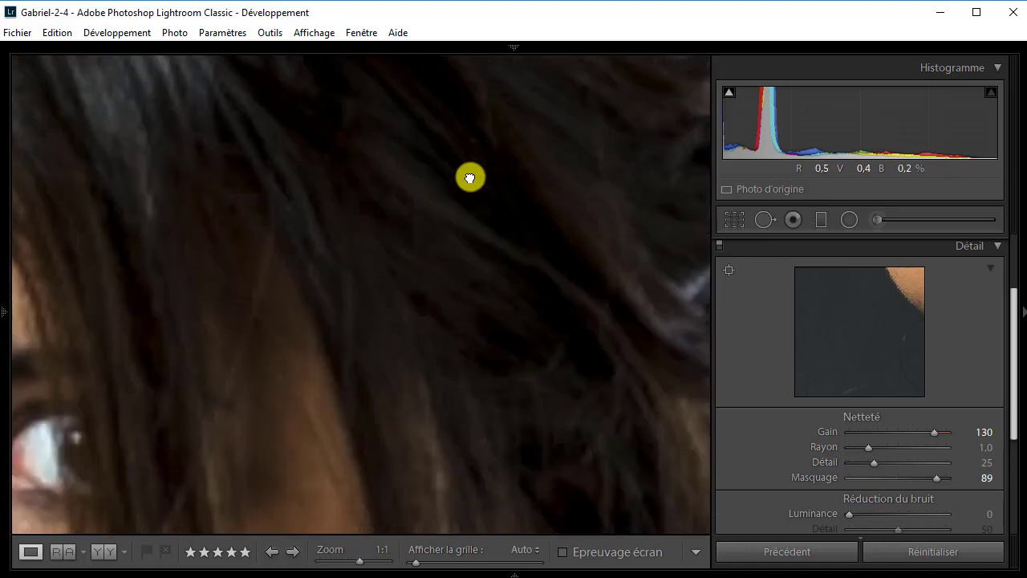
click(527, 284)
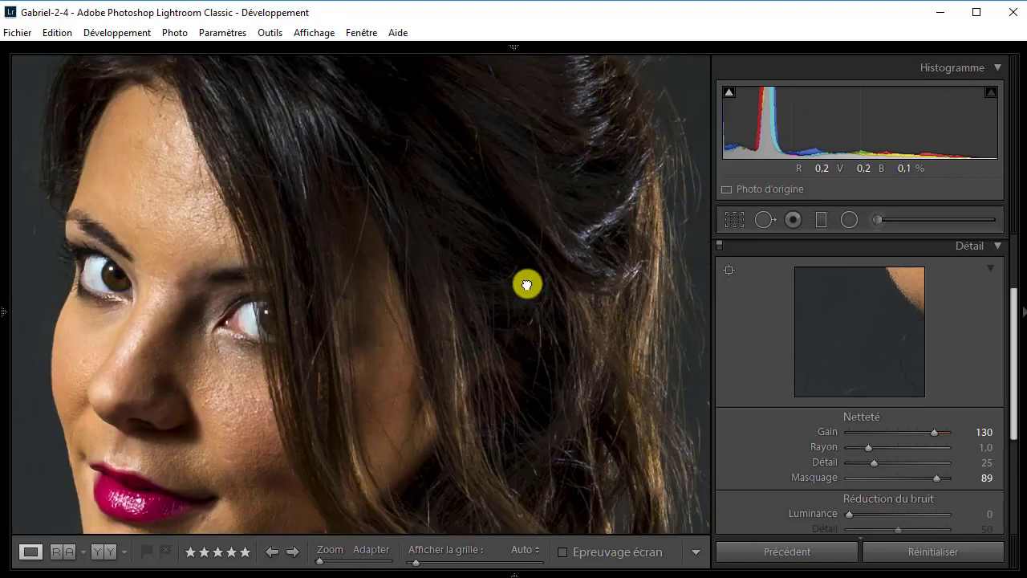
click(500, 280)
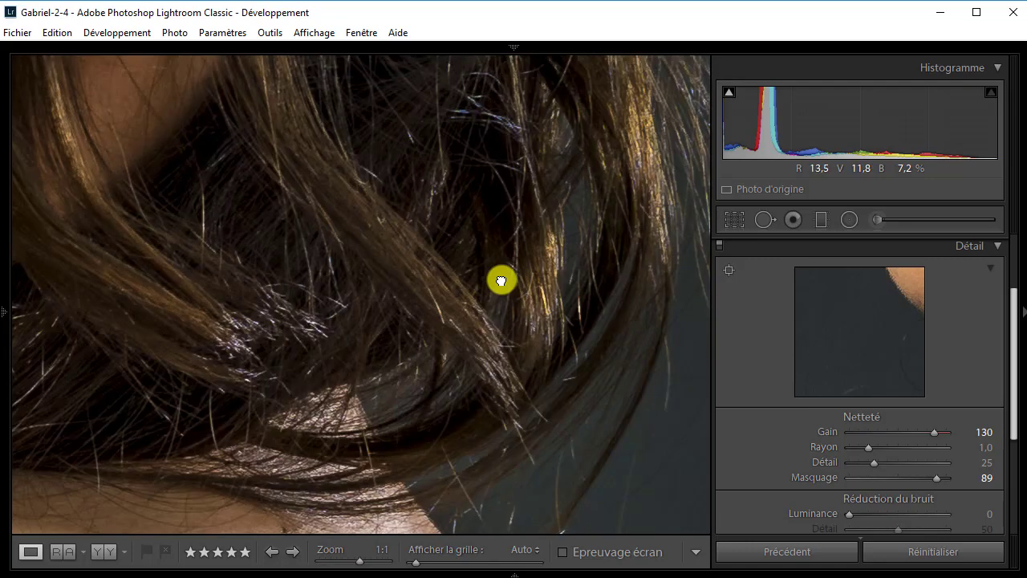
click(501, 280)
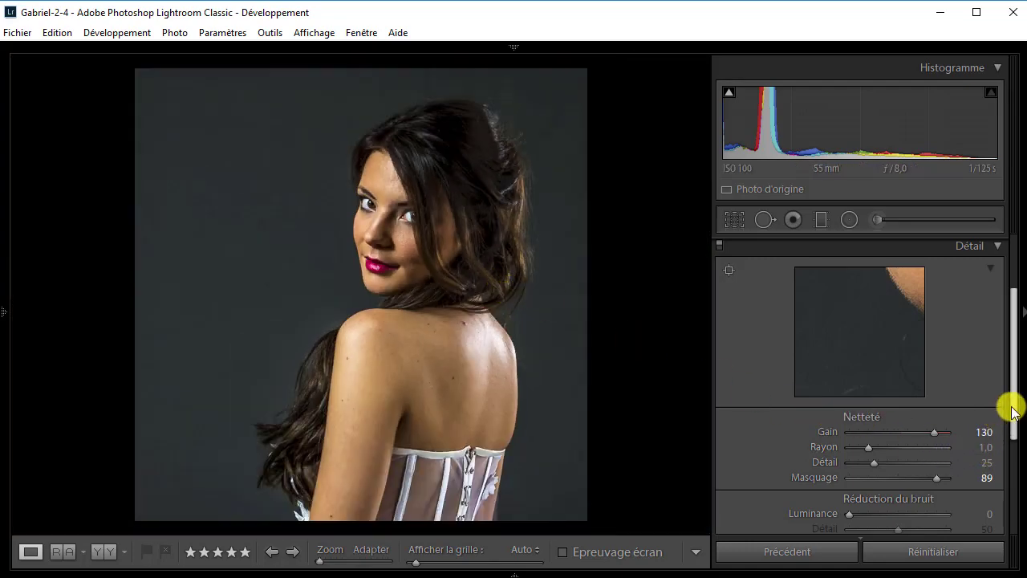
drag(1012, 411, 1011, 452)
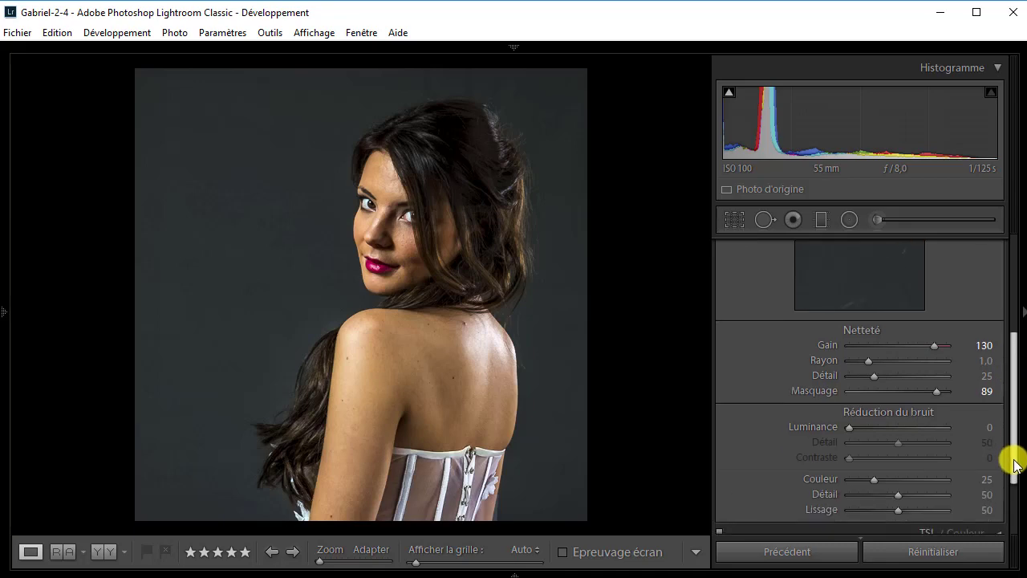
click(199, 181)
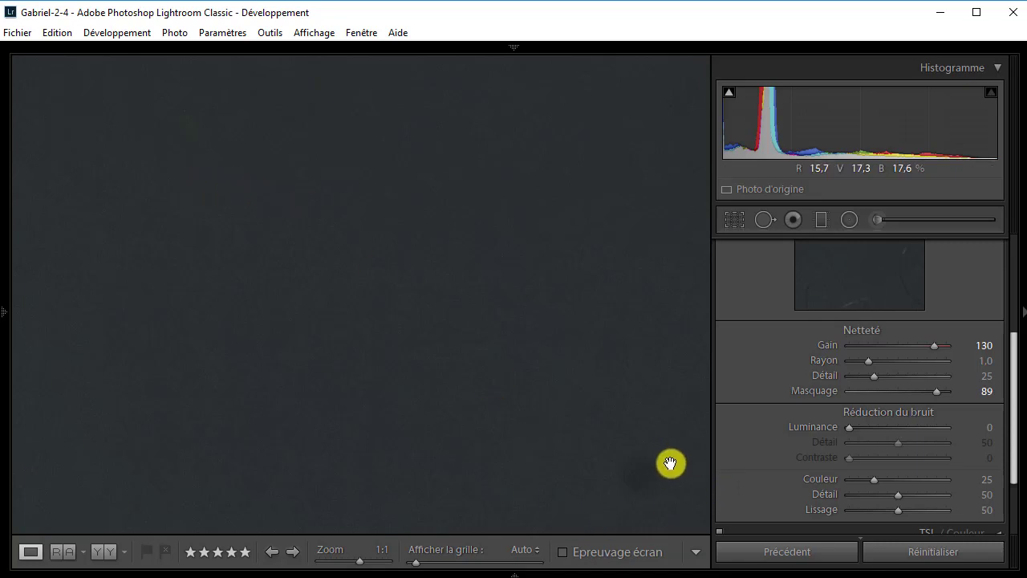
click(444, 306)
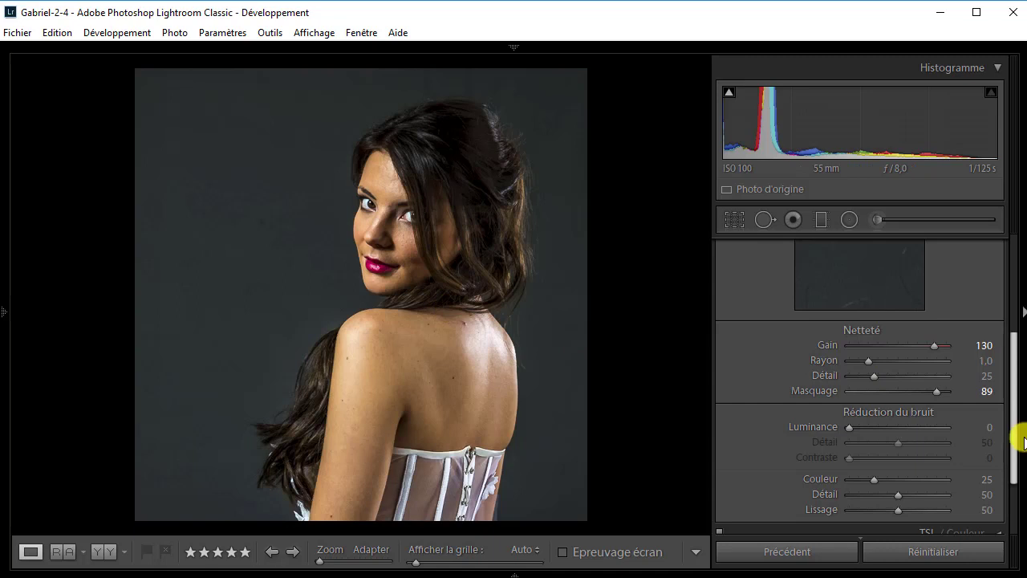
drag(1017, 440, 1024, 376)
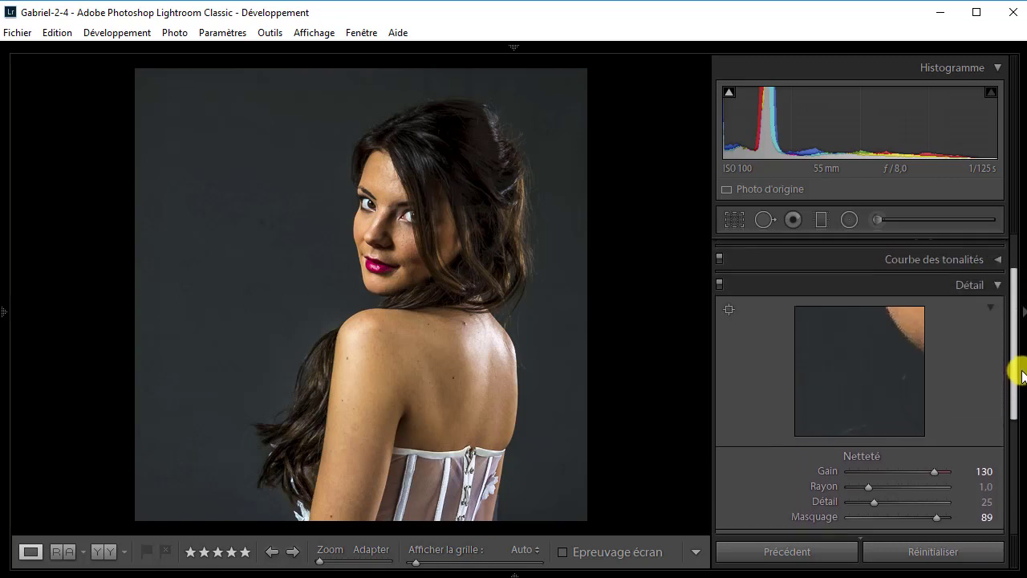
click(999, 286)
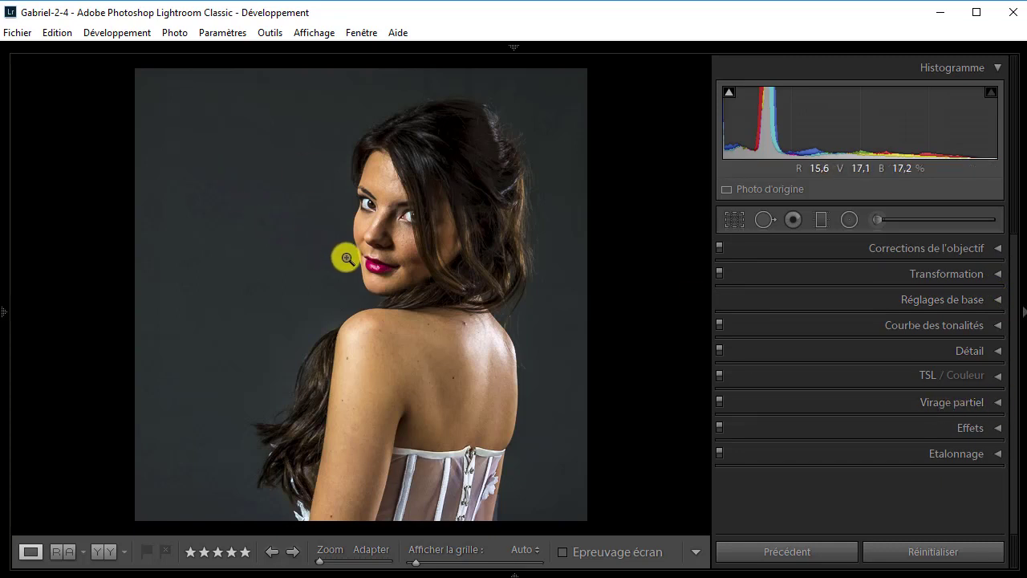
Remove the dark spot from the grey background at 1:1 with the spot removal tool in Dupliquer mode, size 54.
click(264, 219)
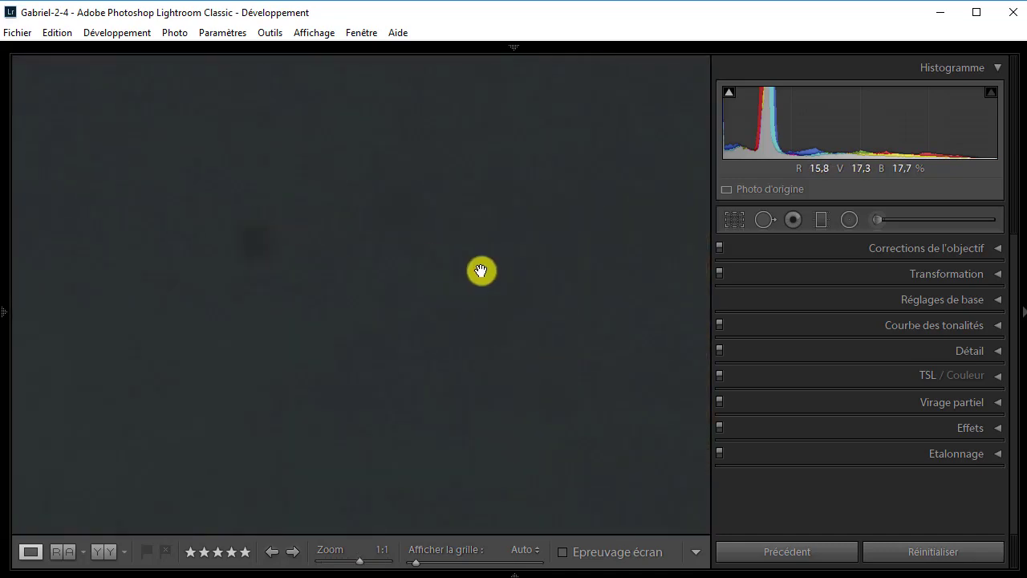
click(762, 221)
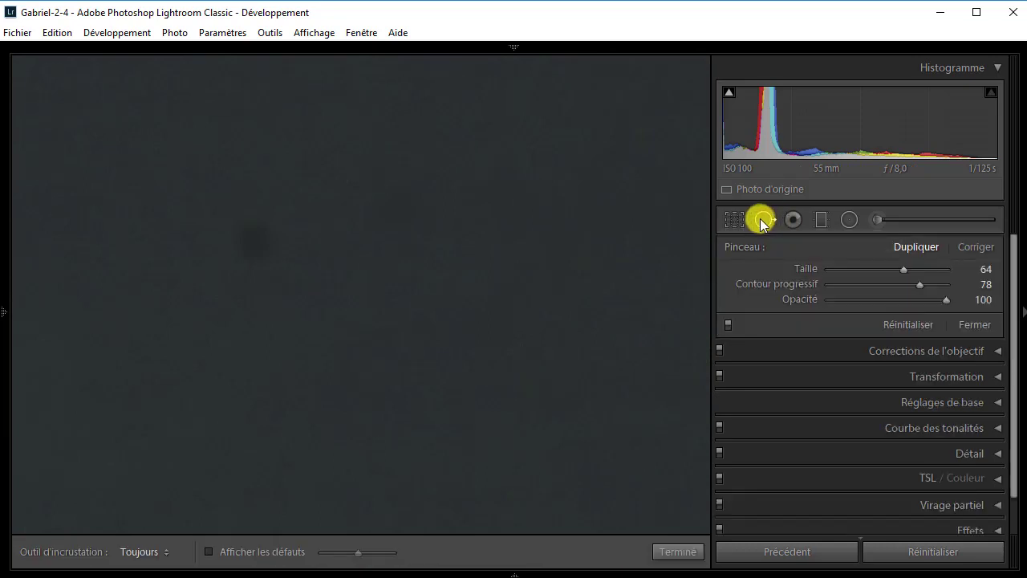
scroll(326, 266, down, 3)
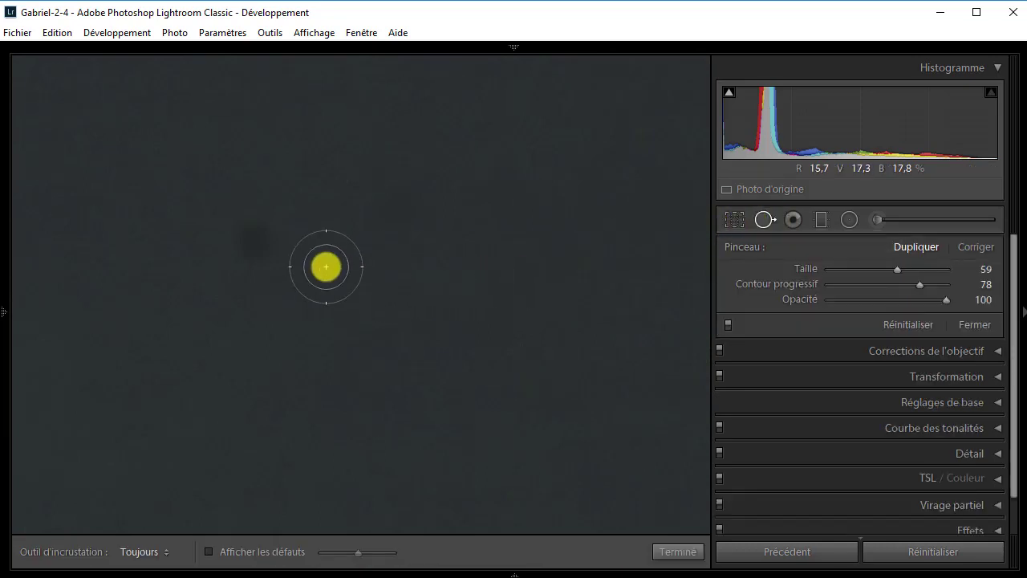
scroll(326, 267, down, 3)
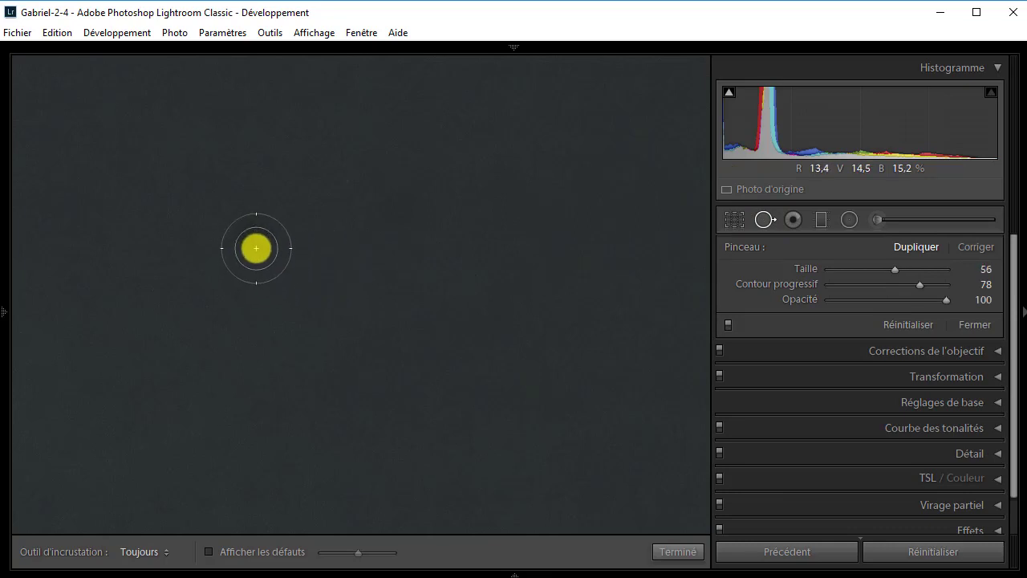
click(256, 248)
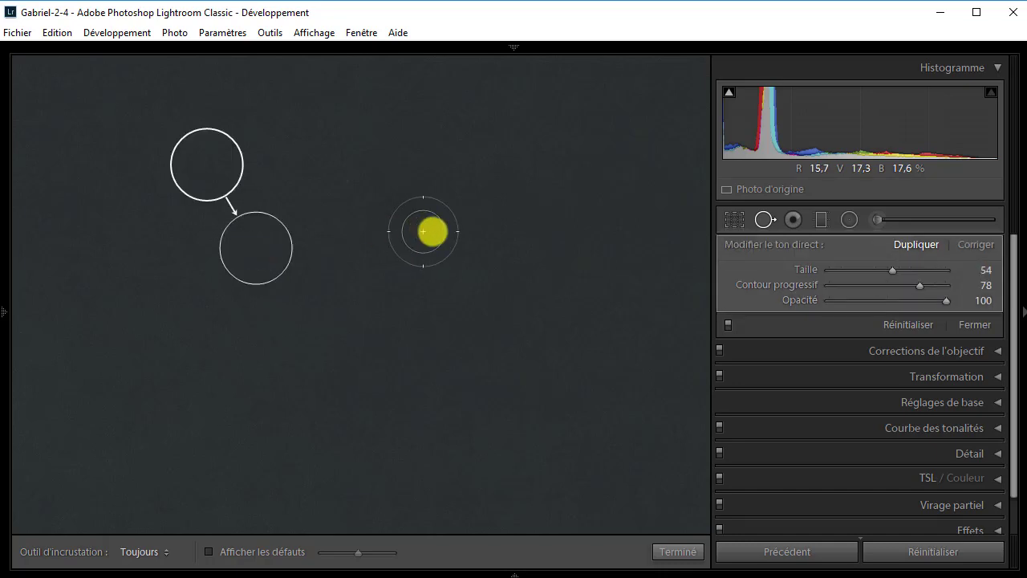
click(975, 325)
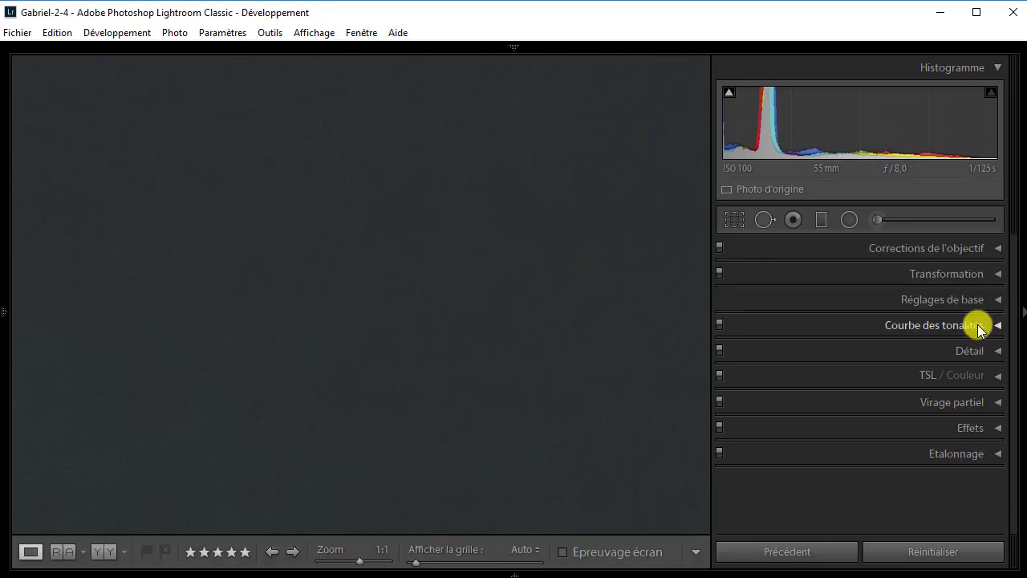
click(477, 264)
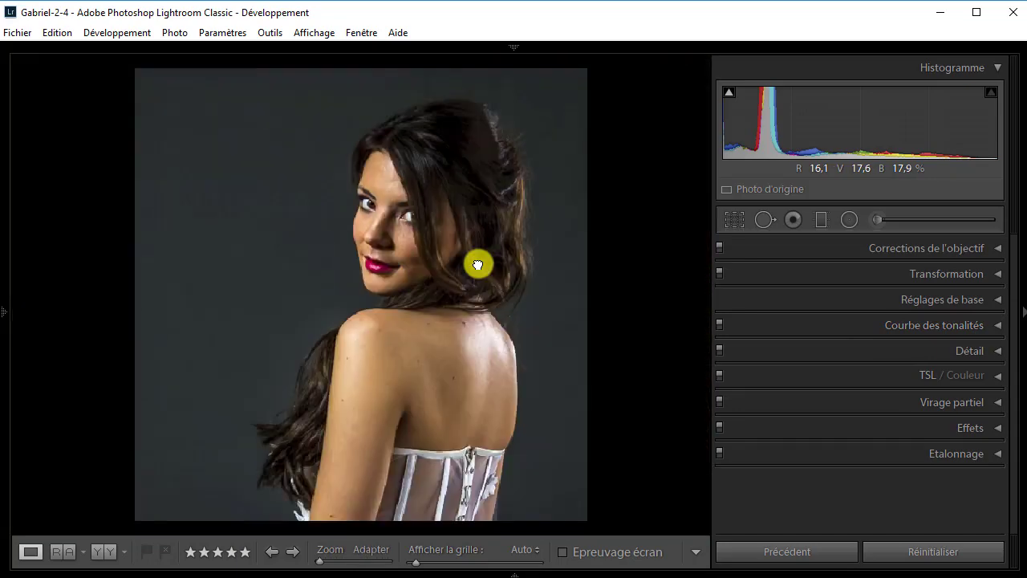
Remove the reddish blemish on the upper back at 1:1 with spot removal in Dupliquer mode, size 34, sampling skin just below it.
click(458, 346)
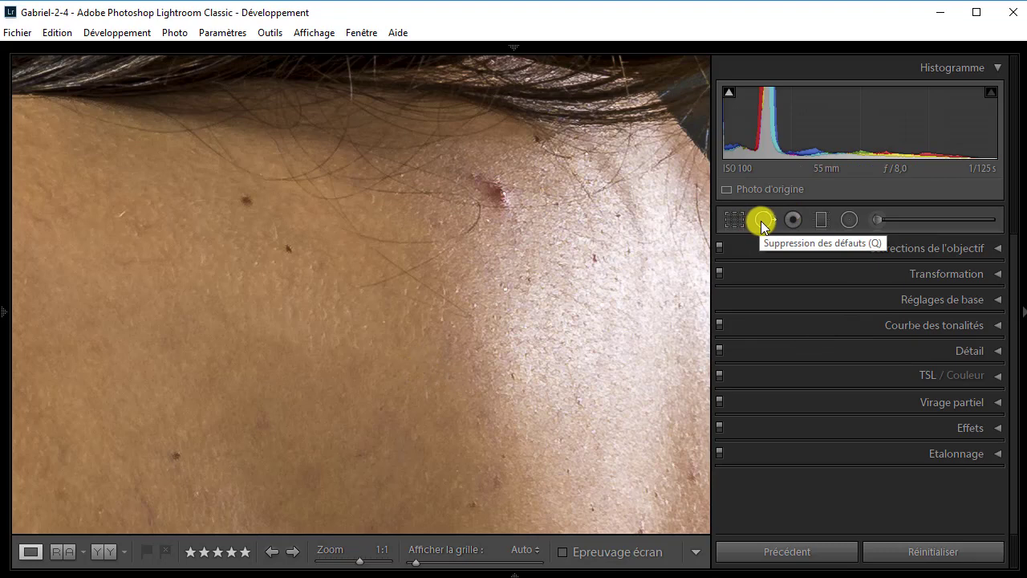
click(763, 222)
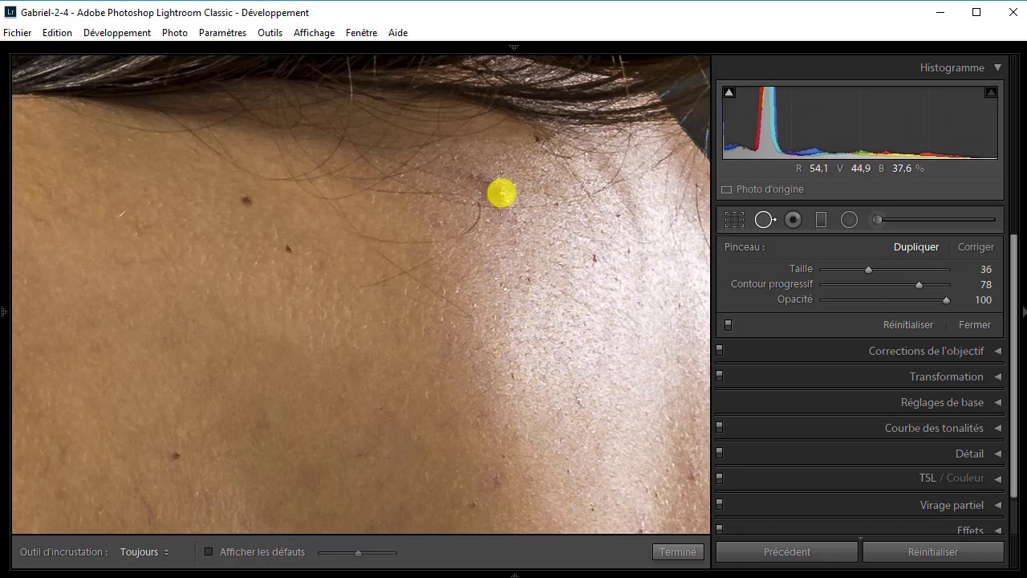
click(502, 193)
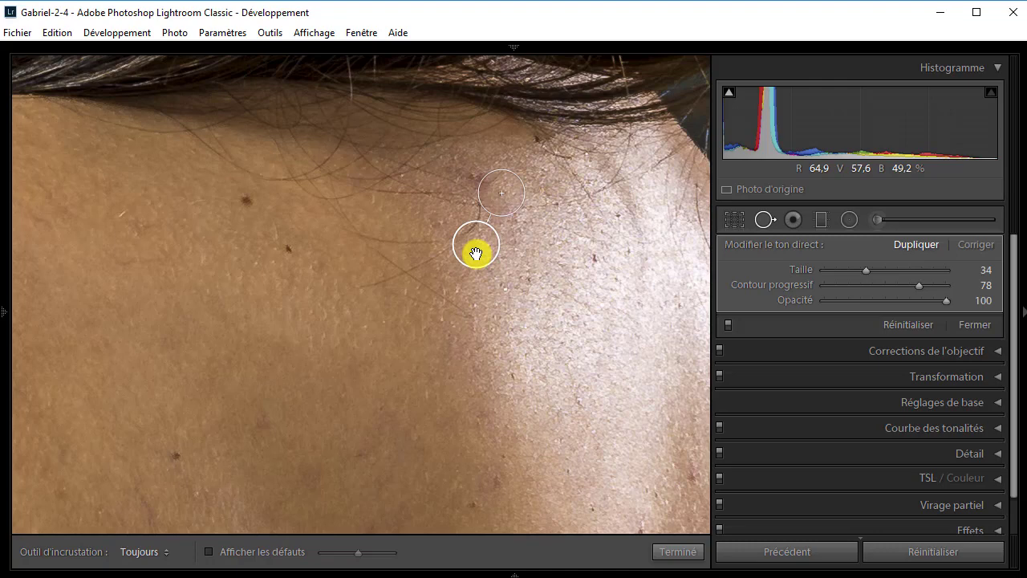
drag(476, 251, 492, 258)
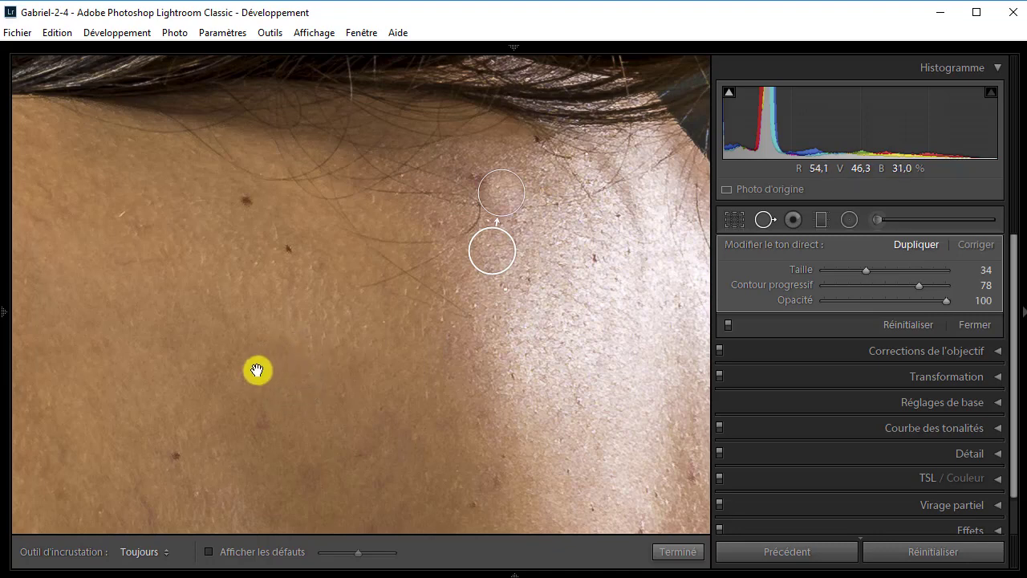
Remove the mark on the outer shoulder with a Dupliquer spot of size 41.
drag(257, 370, 477, 265)
drag(140, 266, 432, 245)
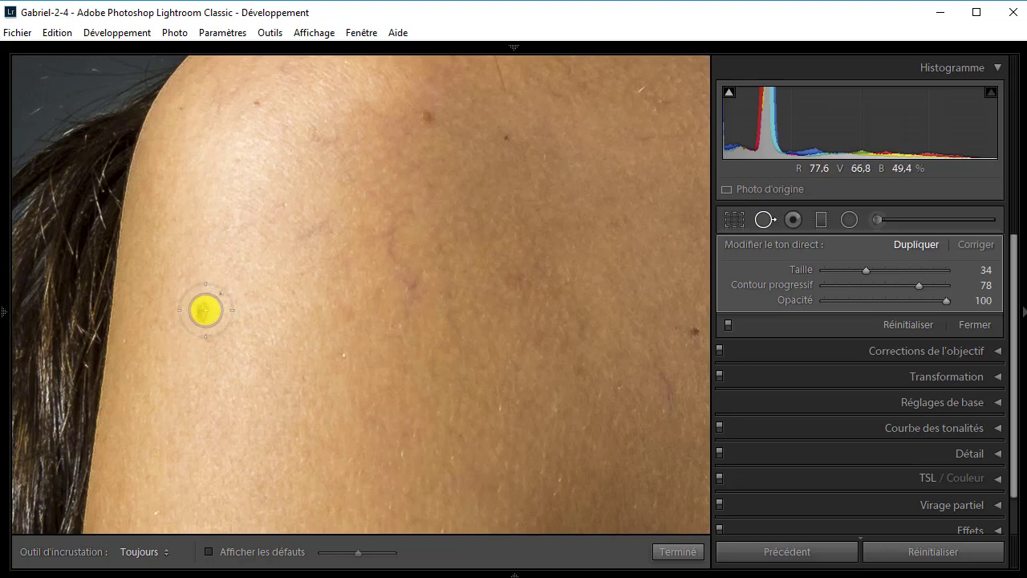
click(205, 309)
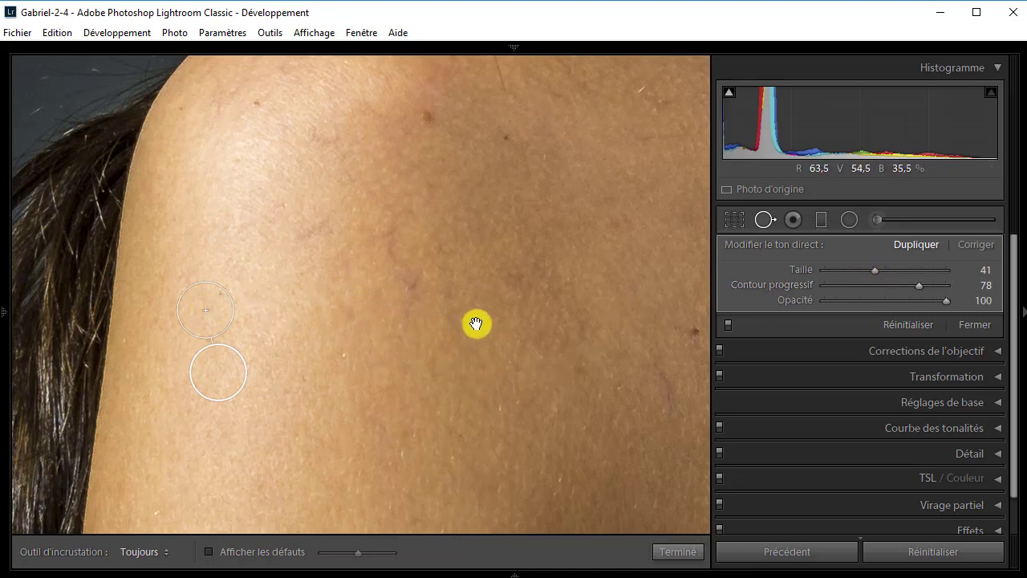
Remove the dark spot on the middle of the back with a Dupliquer spot of size 34.
drag(476, 323, 319, 374)
drag(523, 351, 337, 248)
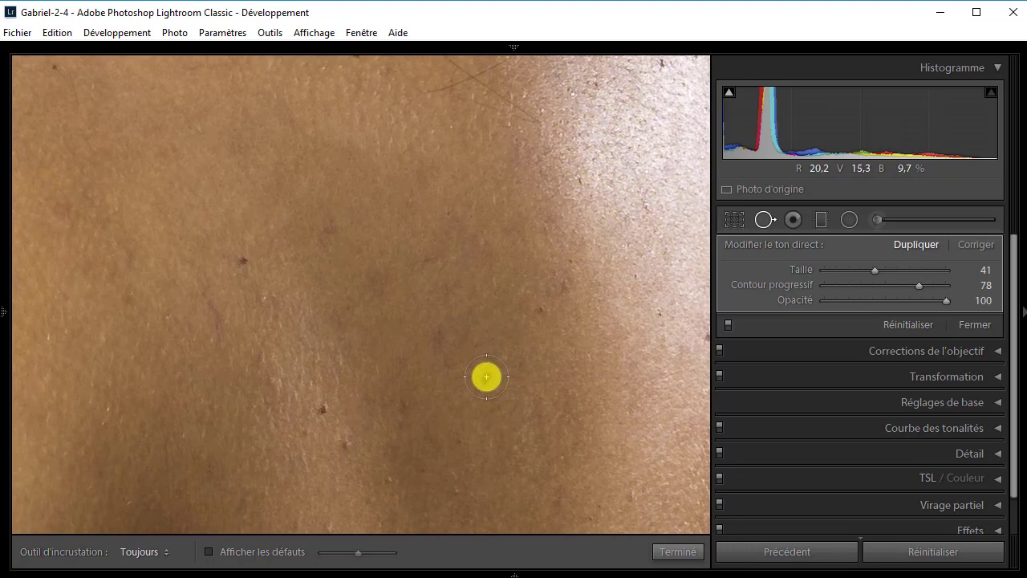
click(487, 376)
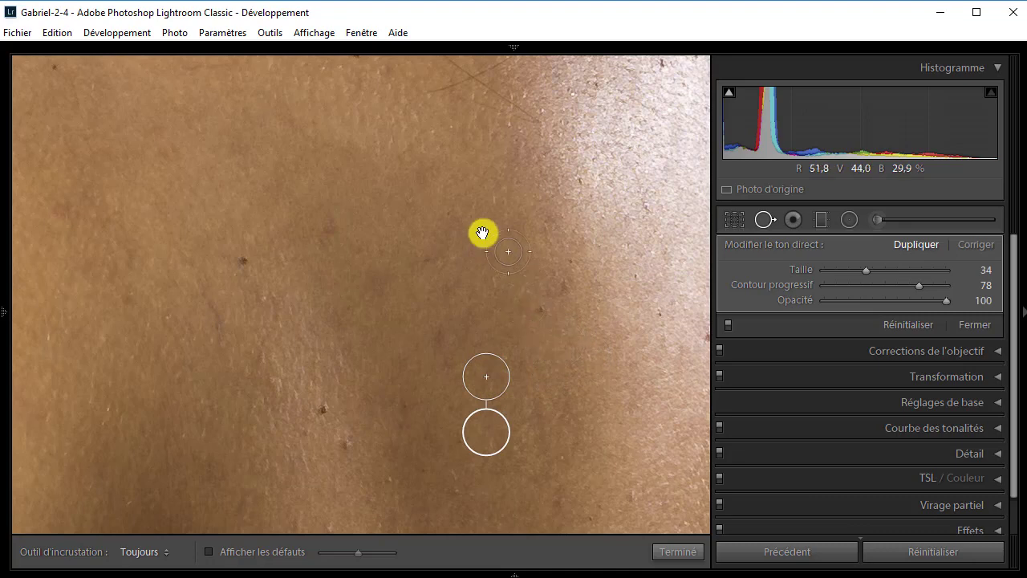
Remove the two neighbouring moles on the upper back with size 34 Dupliquer spots and close the spot removal tool.
drag(454, 265, 423, 394)
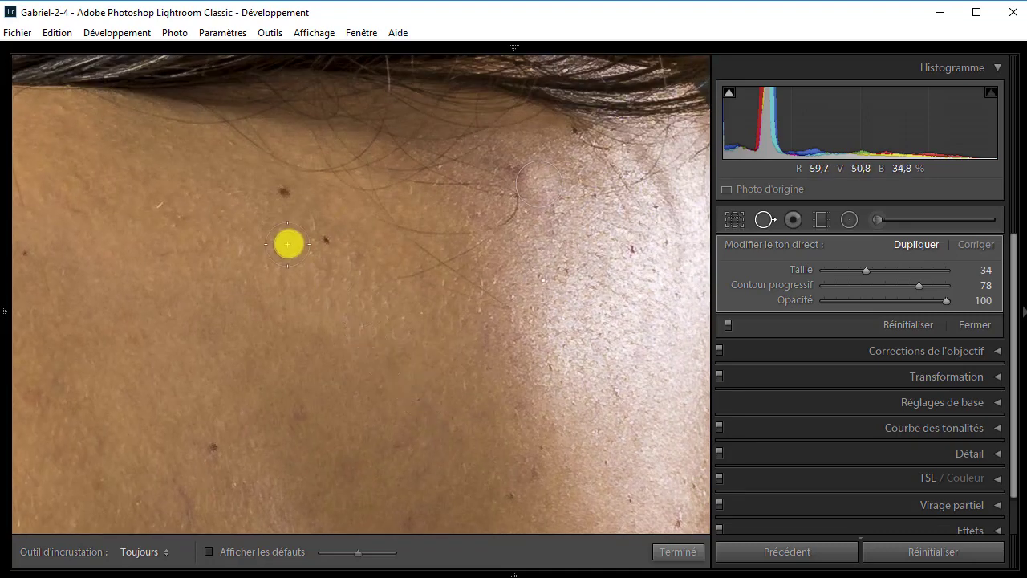
click(329, 239)
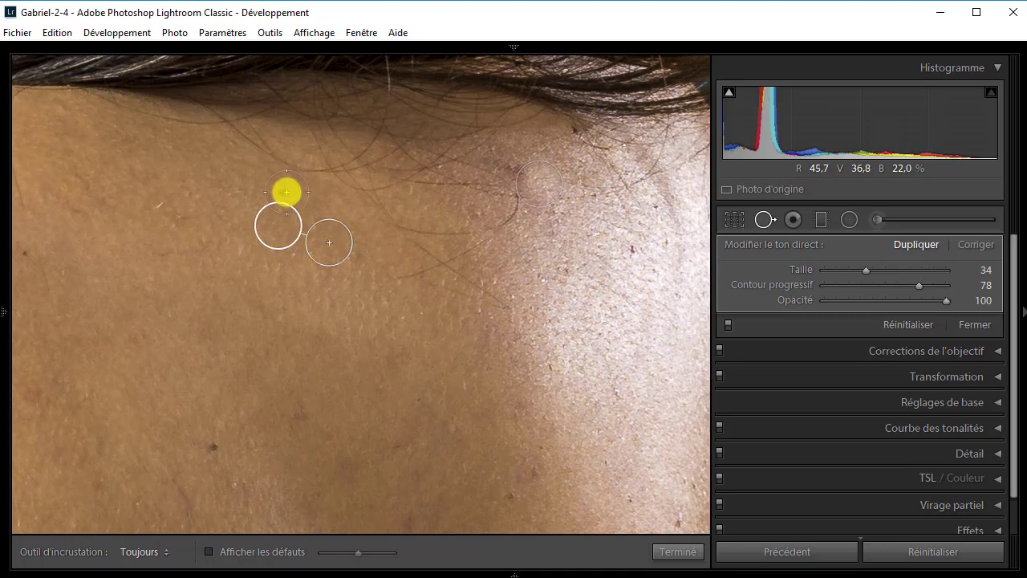
click(287, 191)
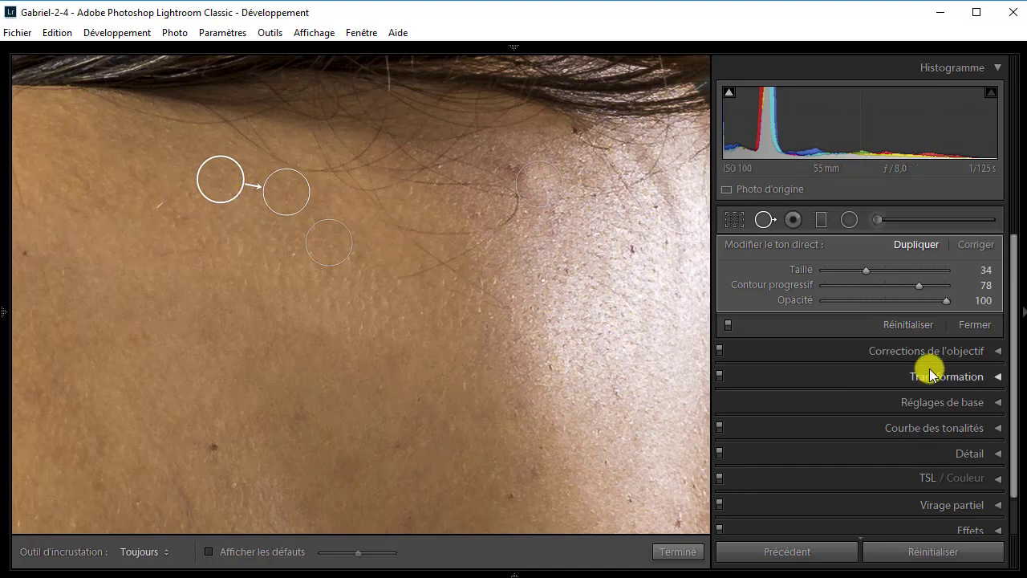
click(987, 328)
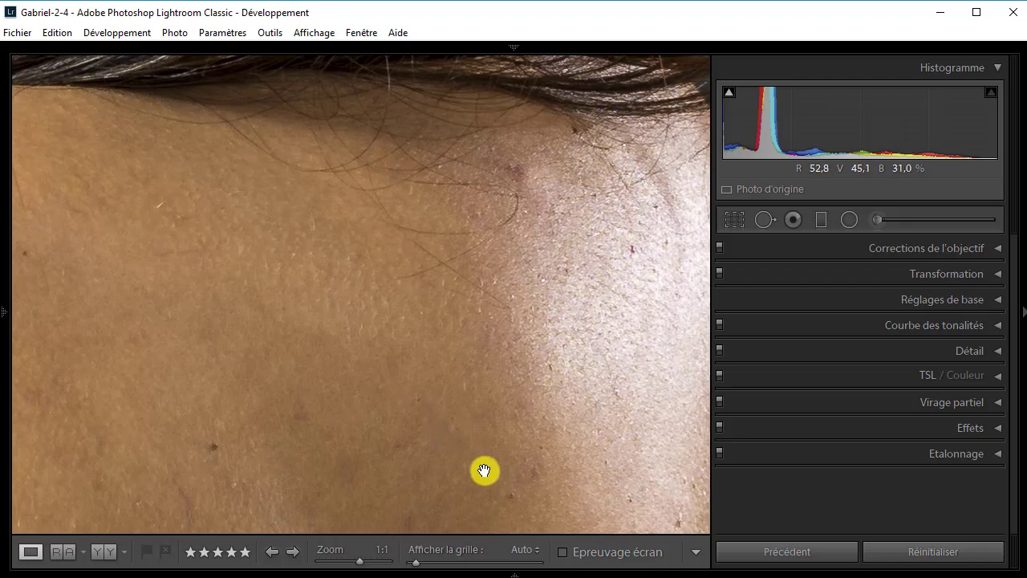
Remove the mole near the lower end of the visible arm with a Dupliquer spot of size 35, and close the tool.
click(510, 397)
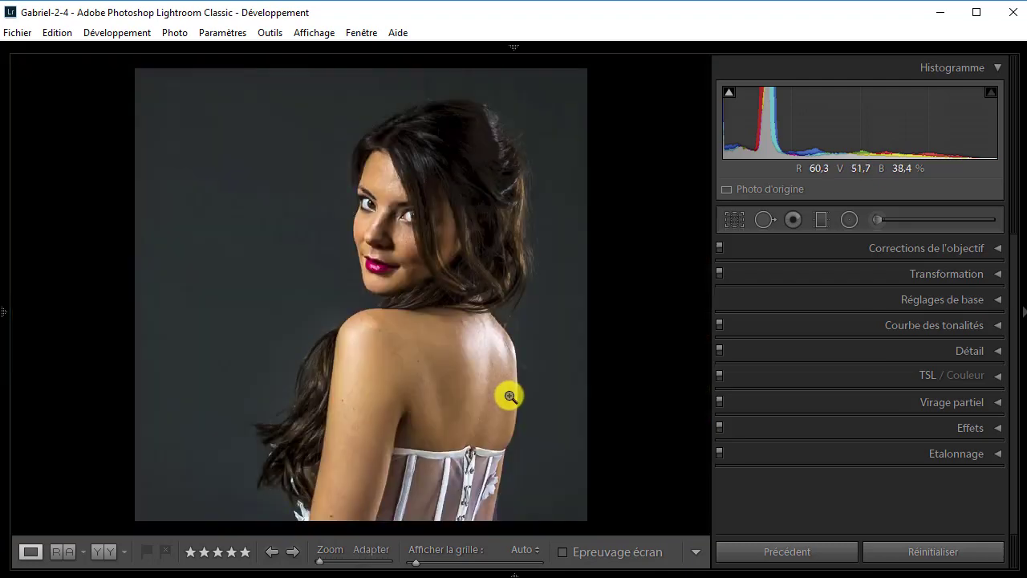
click(333, 516)
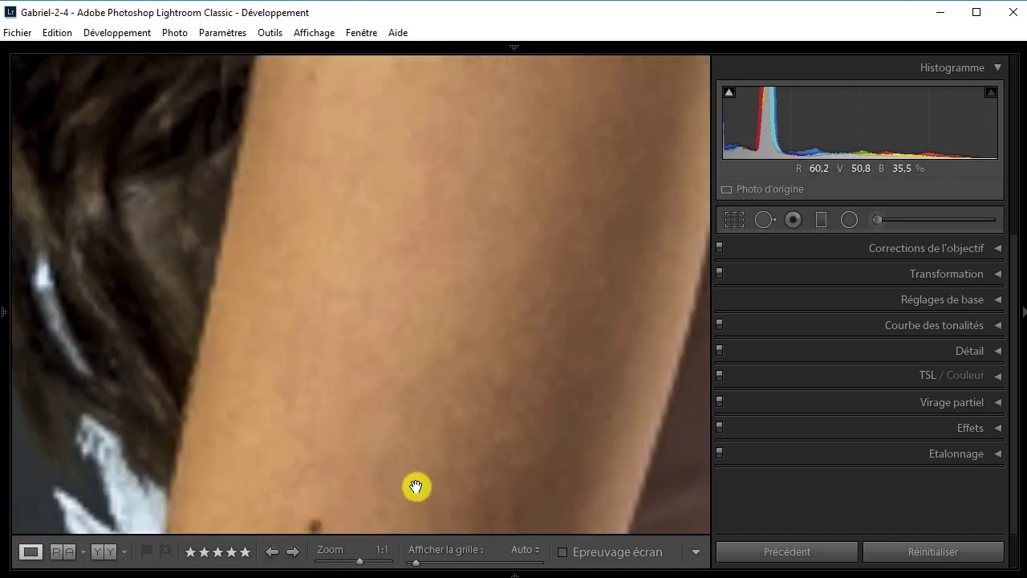
drag(459, 471, 472, 436)
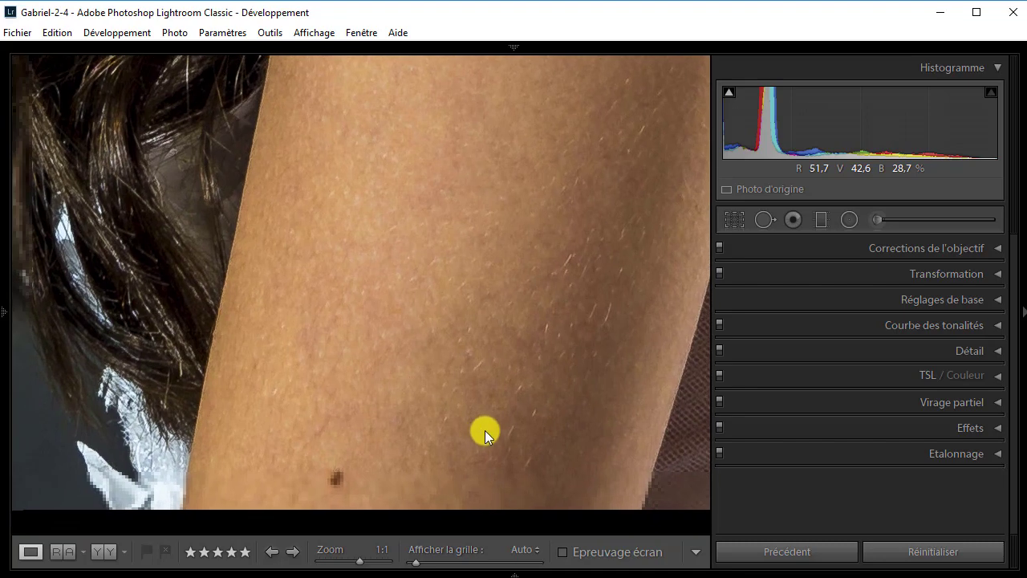
click(766, 220)
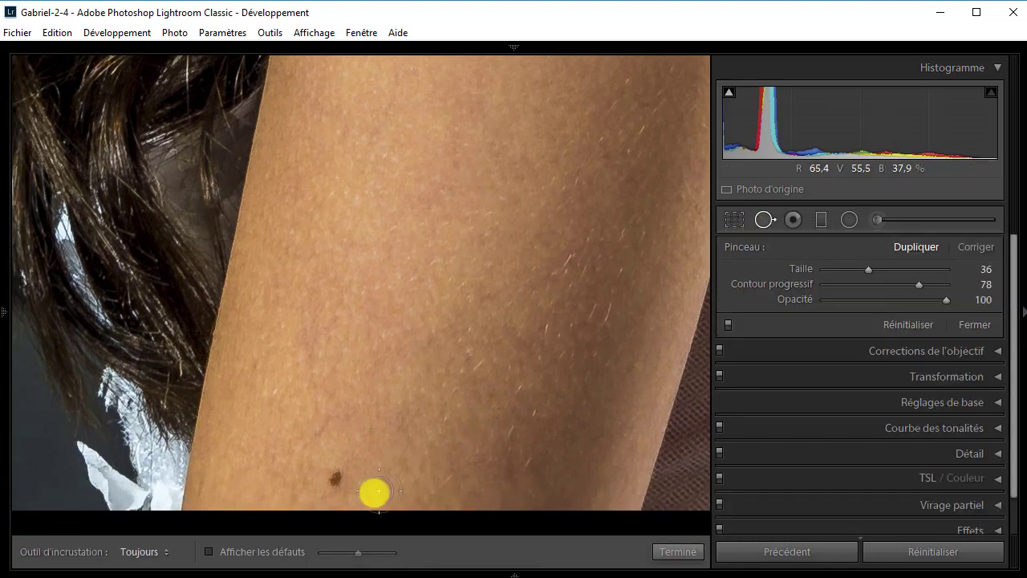
click(337, 479)
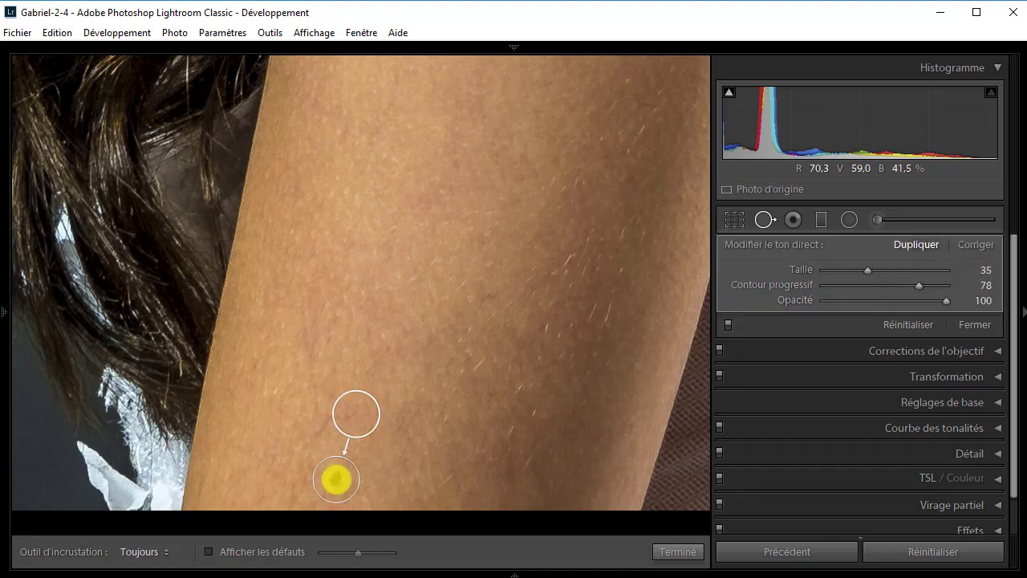
click(976, 326)
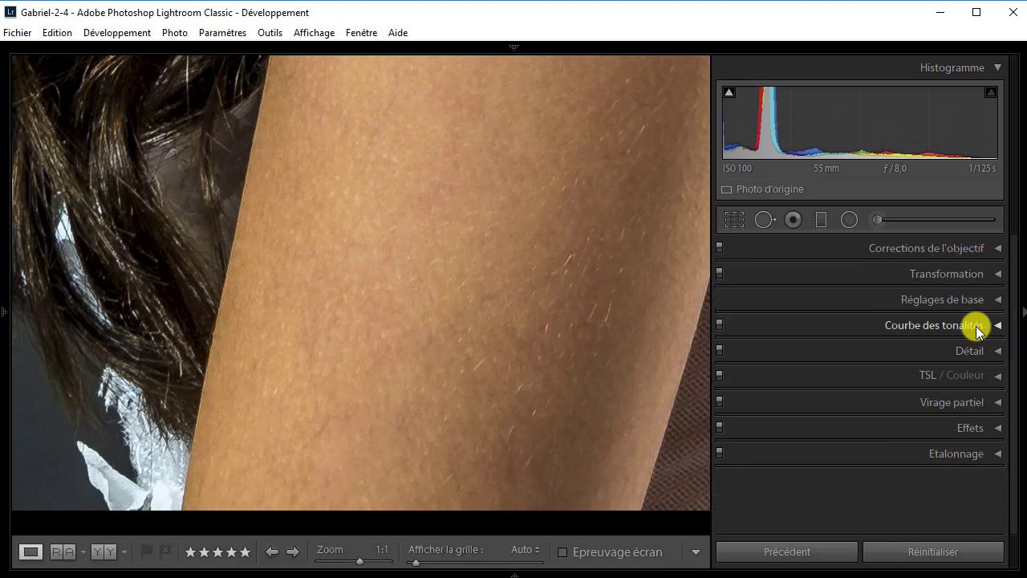
Examine the retouched skin in the full portrait and on the back at 1:1.
click(494, 248)
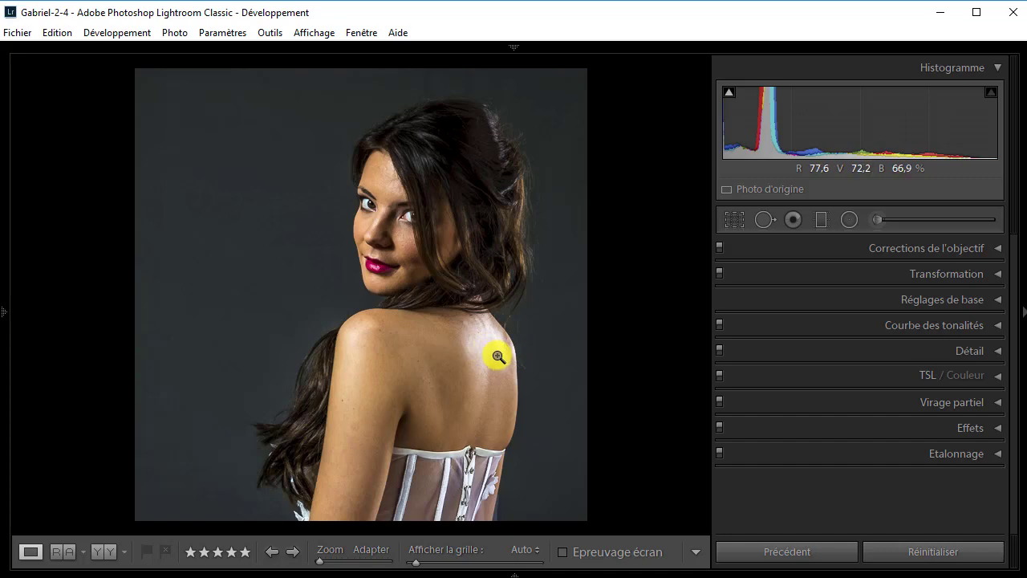
click(429, 371)
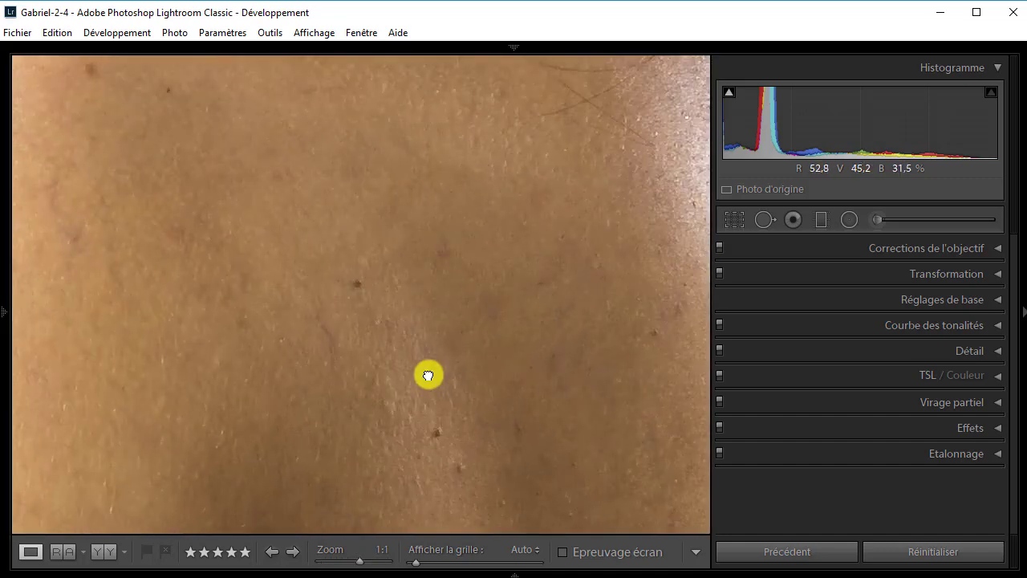
click(468, 371)
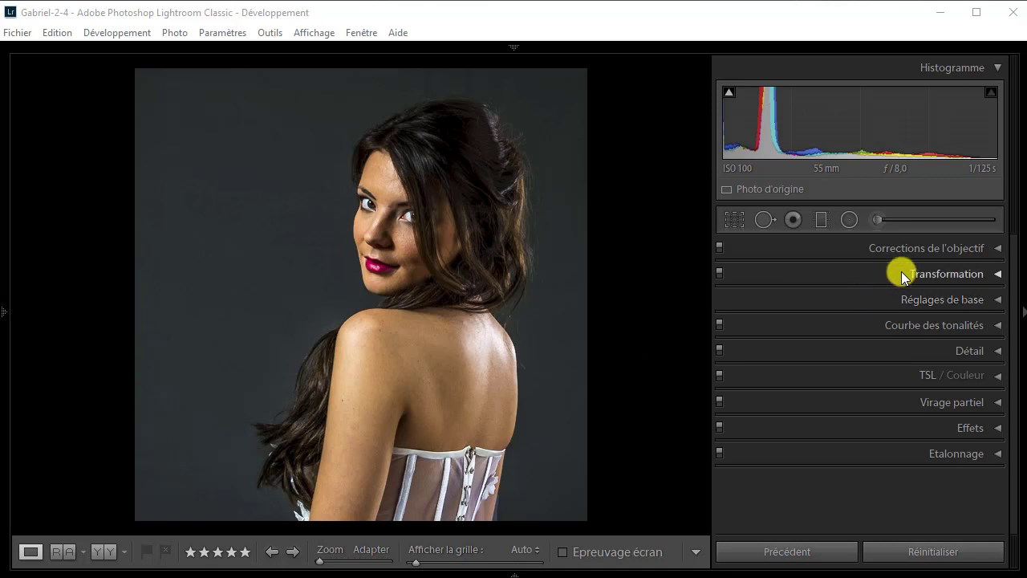
Activate the adjustment brush with a new mask and enable Masquage automatique for the brush.
click(910, 221)
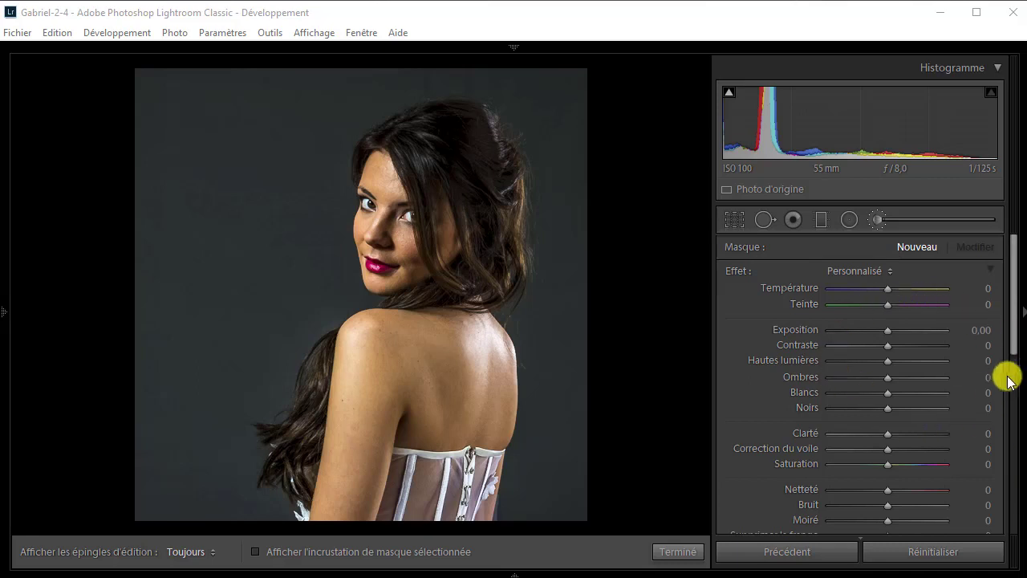
drag(1011, 340, 1013, 358)
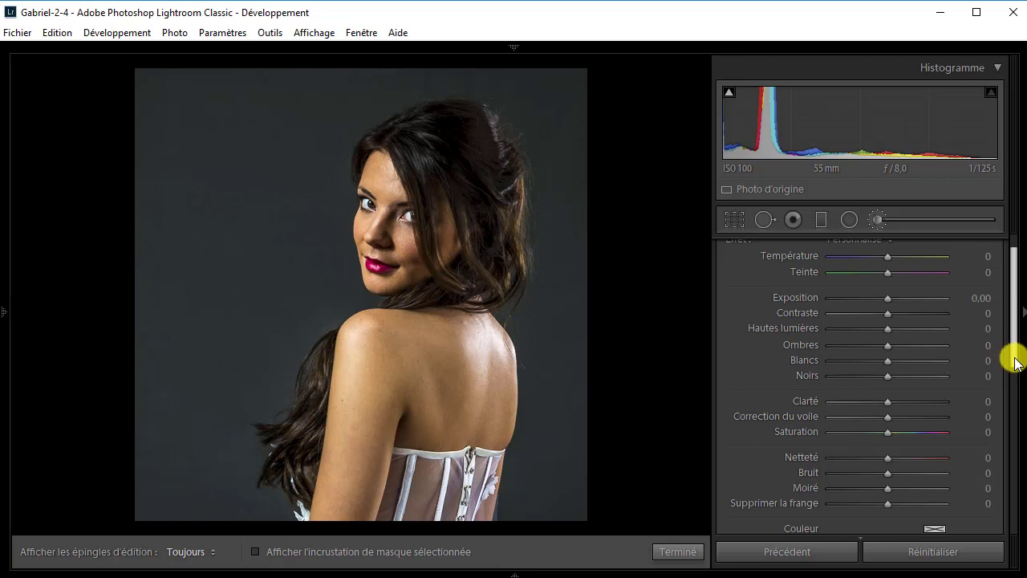
drag(1014, 363, 1013, 433)
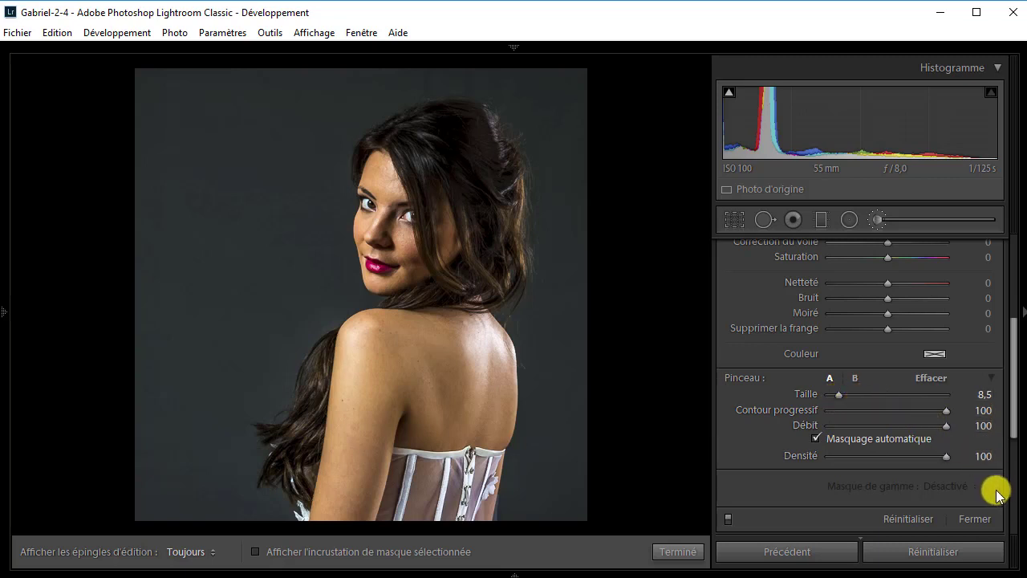
click(817, 441)
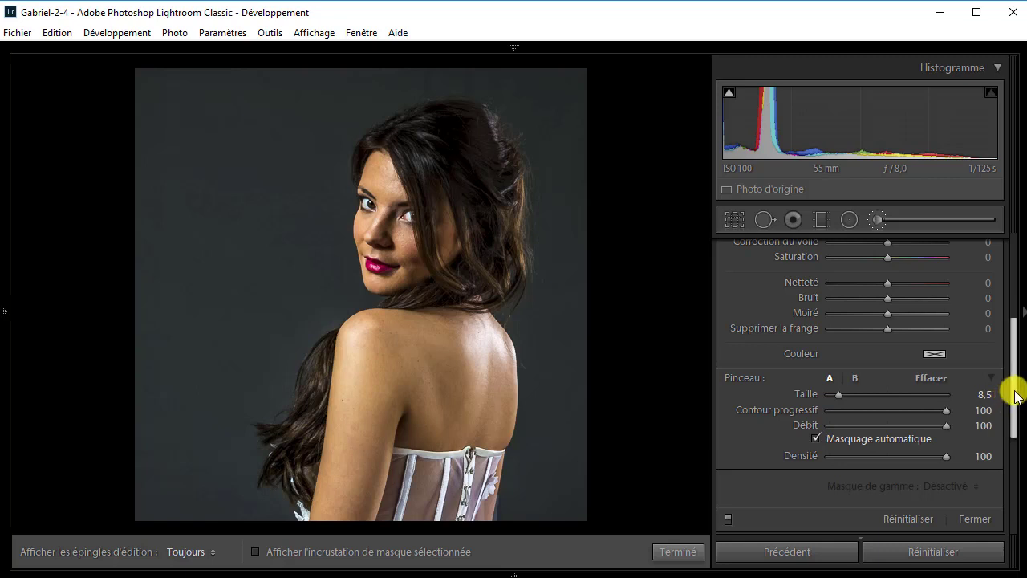
Show the selected mask overlay and paint the mask over the skin of the arm, shoulder and back with the edit pins temporarily hidden.
drag(1011, 396, 1021, 321)
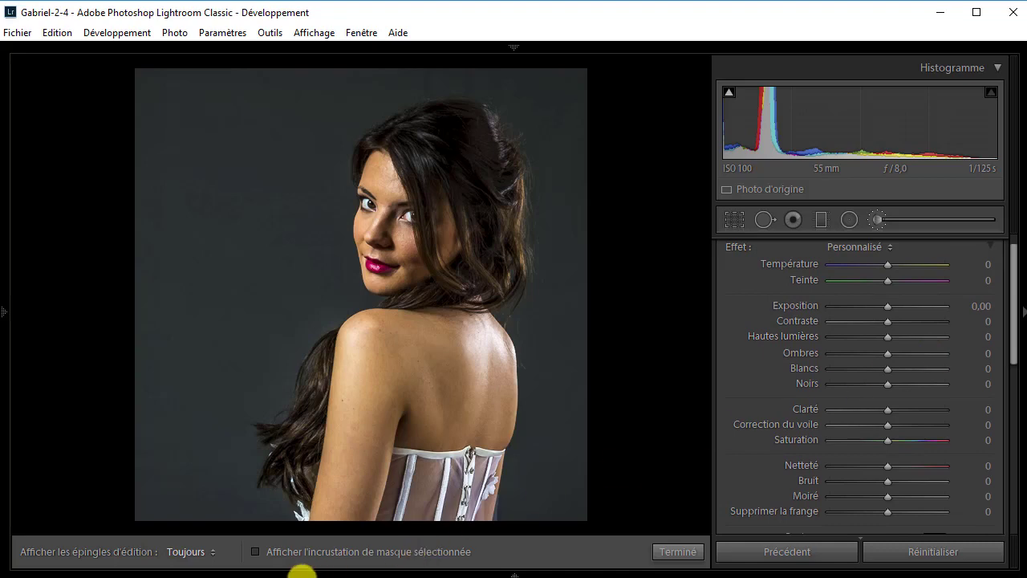
click(255, 551)
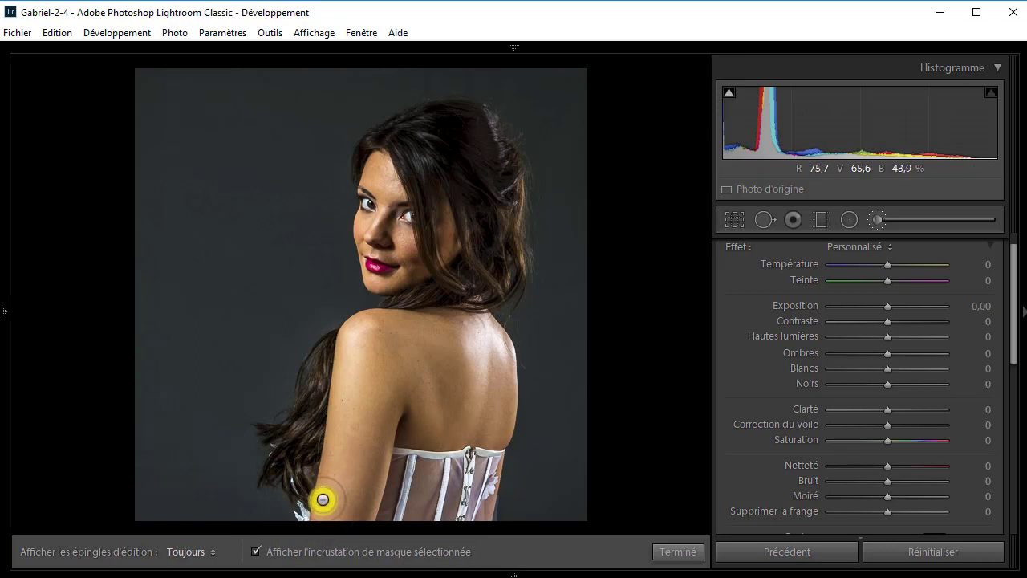
key(h)
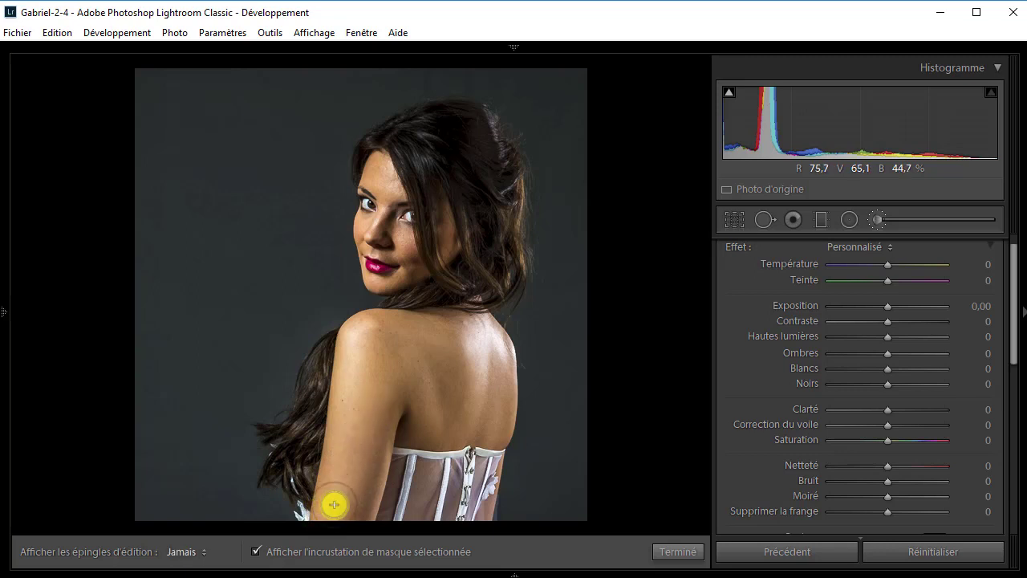
mouse_move(365, 394)
mouse_down()
mouse_move(335, 510)
mouse_move(362, 419)
mouse_move(341, 492)
mouse_move(363, 348)
mouse_move(355, 387)
mouse_move(361, 337)
mouse_move(343, 397)
mouse_move(352, 338)
mouse_move(465, 352)
mouse_move(395, 373)
mouse_move(436, 397)
mouse_move(493, 385)
mouse_move(434, 365)
mouse_move(444, 375)
mouse_move(392, 339)
mouse_move(373, 374)
mouse_move(382, 338)
mouse_move(383, 388)
mouse_move(407, 415)
mouse_move(418, 391)
mouse_move(433, 417)
mouse_move(418, 358)
mouse_move(442, 392)
mouse_move(402, 338)
mouse_move(476, 336)
mouse_move(362, 325)
mouse_move(375, 344)
mouse_move(386, 338)
mouse_move(374, 332)
mouse_move(357, 363)
mouse_move(359, 340)
mouse_move(345, 389)
mouse_move(403, 347)
mouse_move(452, 350)
mouse_move(461, 331)
mouse_move(482, 345)
mouse_move(452, 322)
mouse_move(477, 328)
mouse_move(431, 308)
mouse_move(490, 333)
mouse_move(474, 318)
mouse_move(493, 361)
mouse_move(489, 349)
mouse_move(489, 415)
mouse_move(490, 348)
mouse_move(500, 357)
mouse_move(493, 417)
mouse_move(495, 401)
mouse_move(452, 422)
mouse_move(476, 429)
mouse_move(383, 412)
mouse_move(440, 384)
mouse_move(475, 389)
mouse_move(432, 354)
mouse_move(397, 383)
mouse_move(417, 410)
mouse_move(399, 372)
mouse_move(366, 437)
mouse_move(378, 415)
mouse_move(373, 514)
mouse_move(383, 442)
mouse_move(365, 512)
mouse_up()
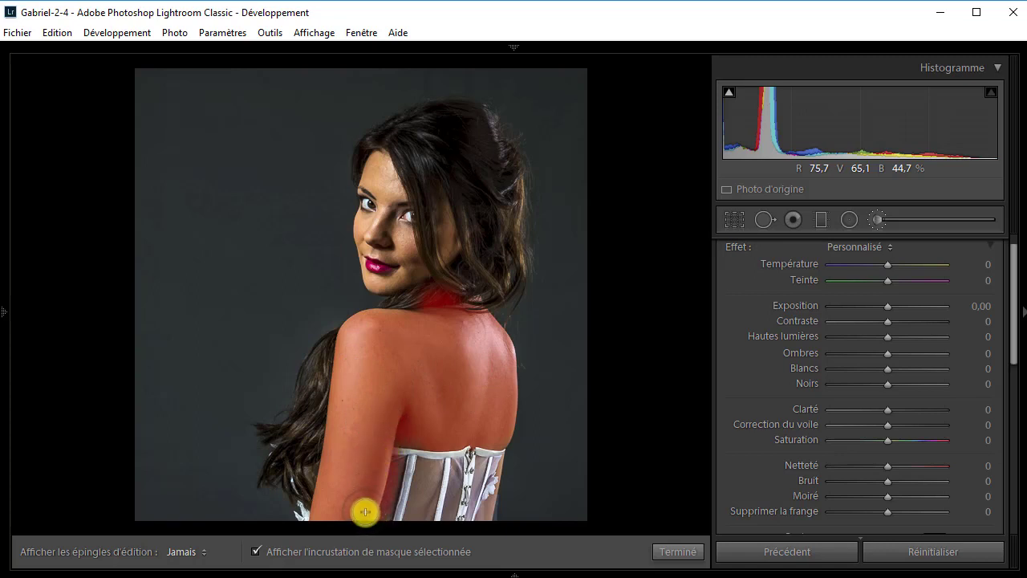
key(h)
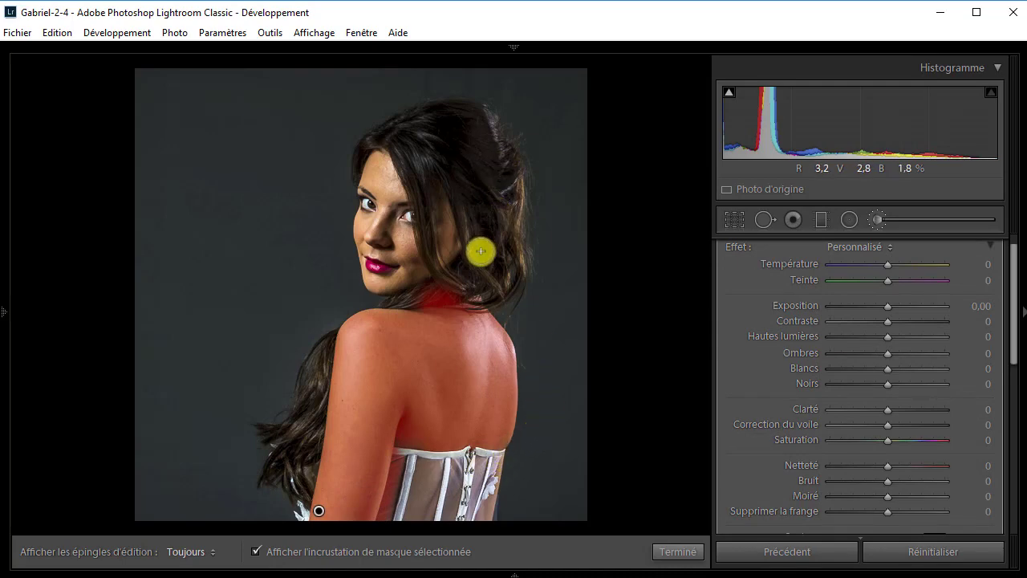
Erase the mask overspill from the hair at the nape and from the corset.
key(alt)
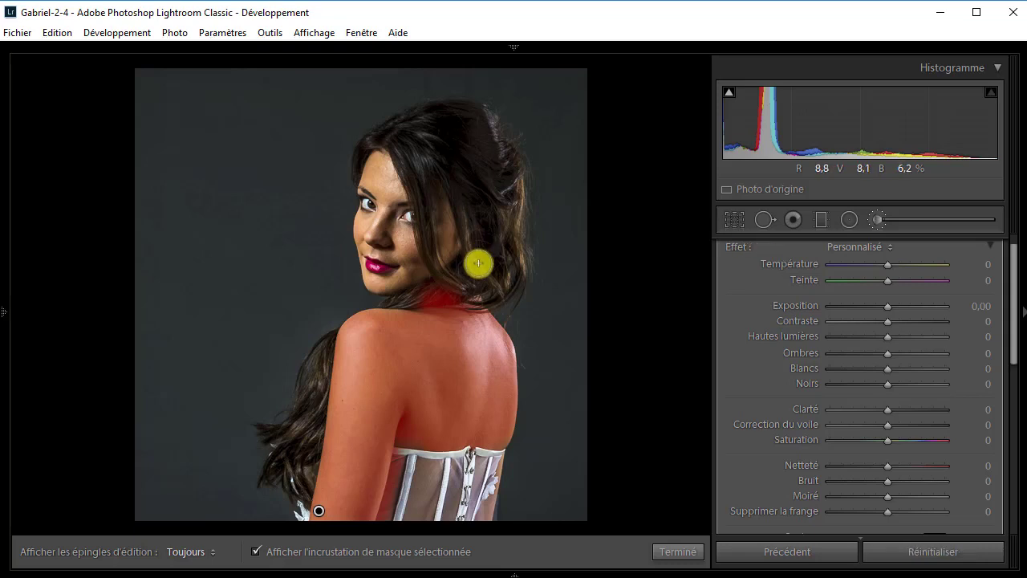
key(alt)
key(alt)
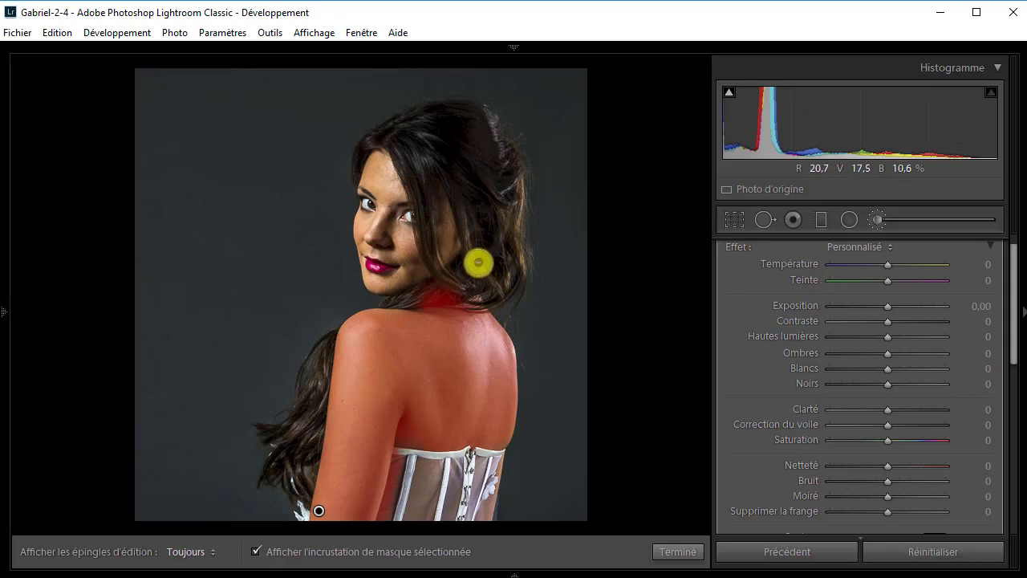
key(alt)
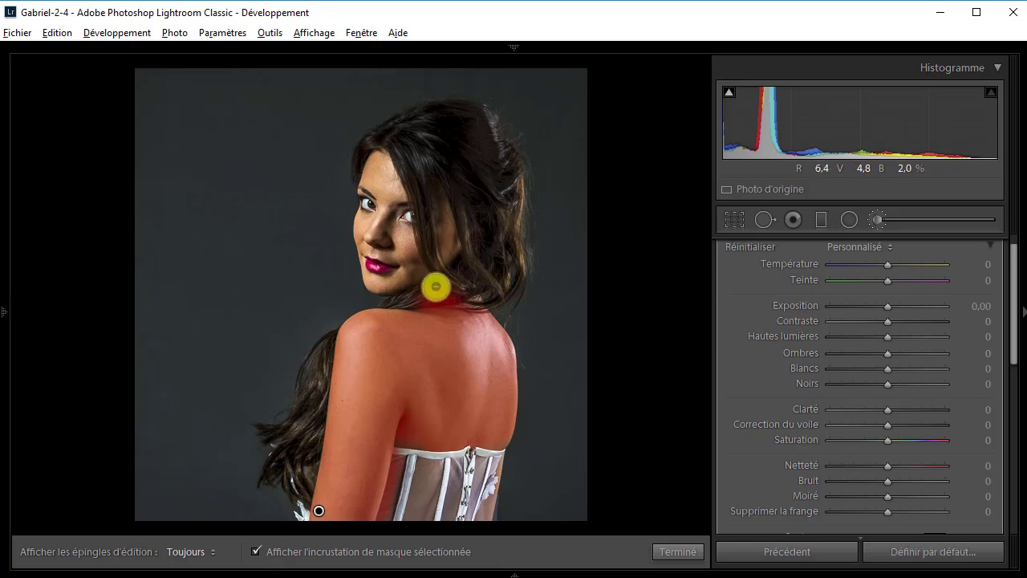
mouse_move(423, 291)
mouse_down()
mouse_move(469, 287)
mouse_move(423, 287)
mouse_move(492, 286)
mouse_move(471, 287)
mouse_move(509, 255)
mouse_up()
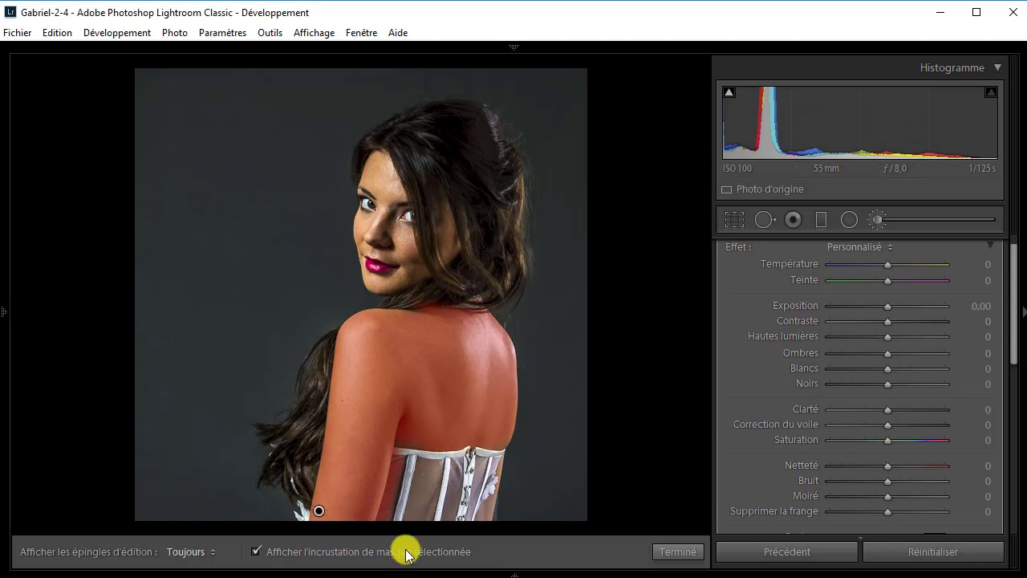
mouse_move(428, 477)
mouse_down()
mouse_move(413, 482)
mouse_move(411, 461)
mouse_move(410, 493)
mouse_move(410, 463)
mouse_move(397, 518)
mouse_move(461, 466)
mouse_move(482, 471)
mouse_move(472, 492)
mouse_up()
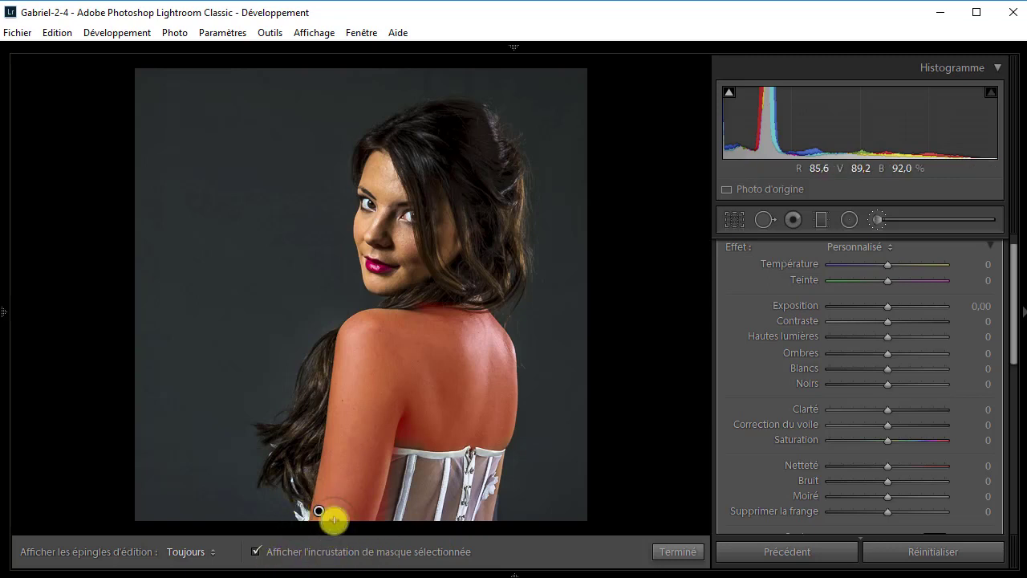
Hide the selected mask overlay and try a Clarté of 100 on the masked skin of the back.
click(256, 553)
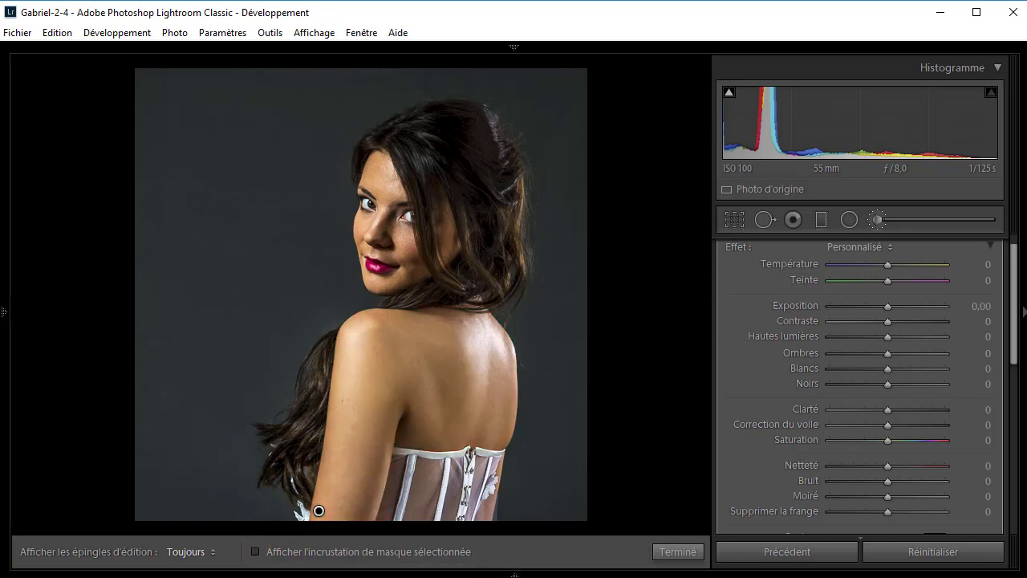
mouse_move(487, 571)
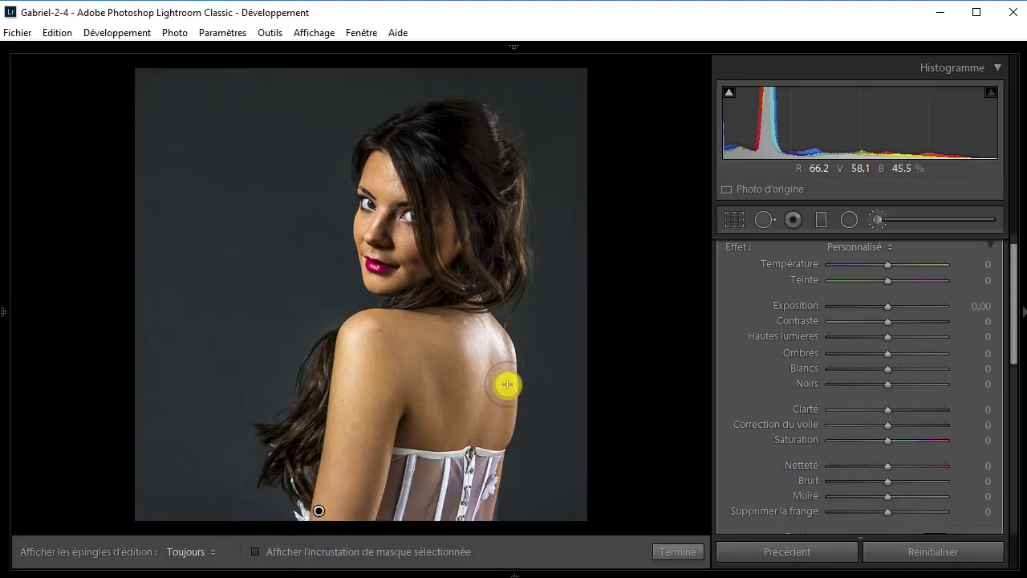
key(space)
click(467, 375)
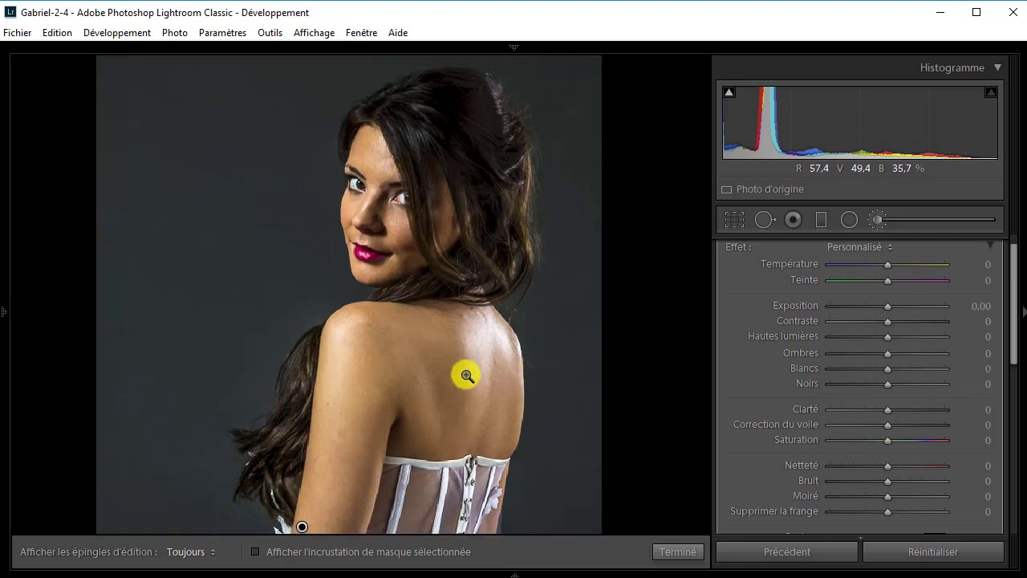
click(467, 376)
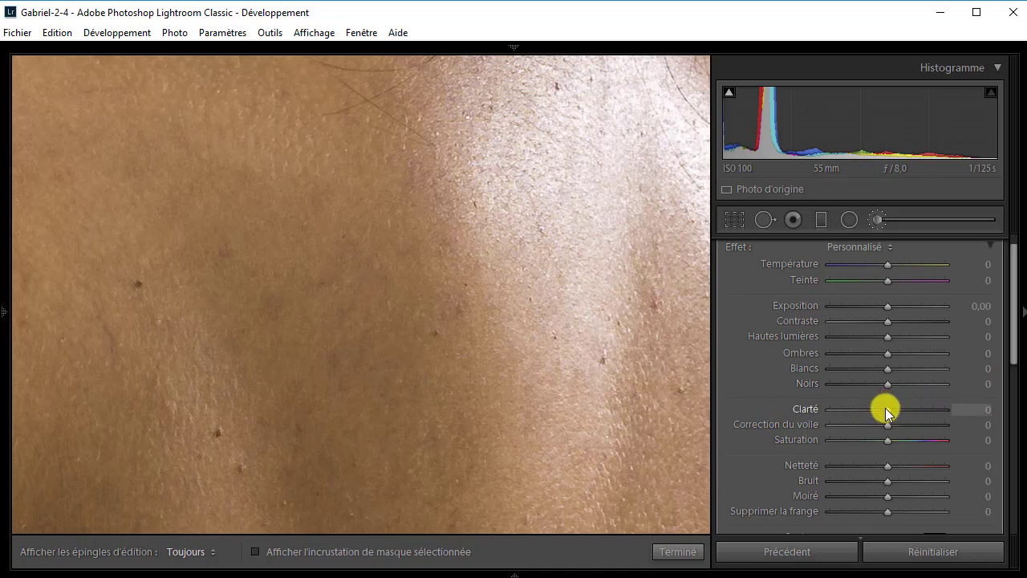
drag(887, 410, 948, 417)
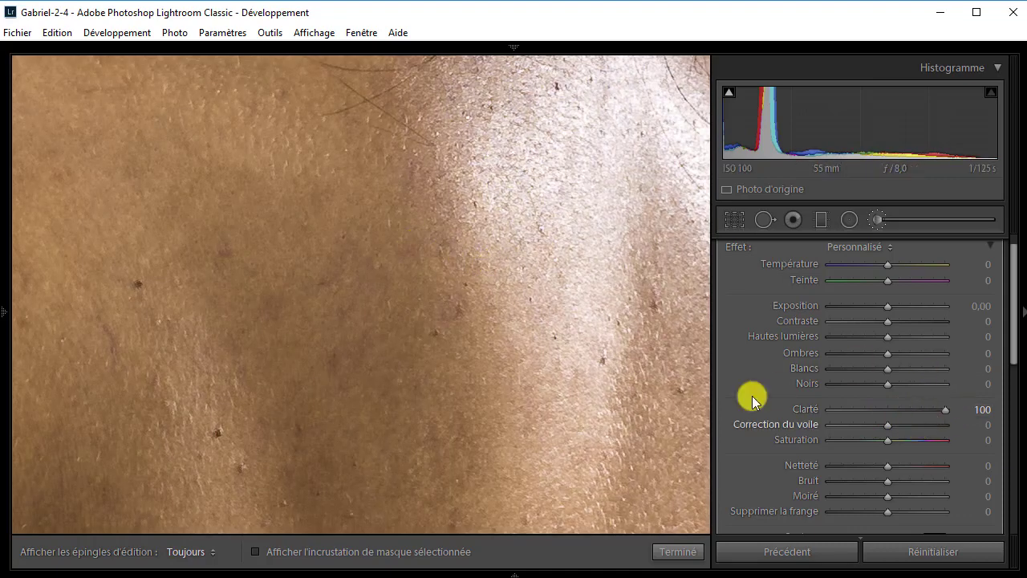
Soften the masked skin by setting Clarté to −78, check the result and finish the brush correction.
click(947, 410)
drag(948, 410, 848, 412)
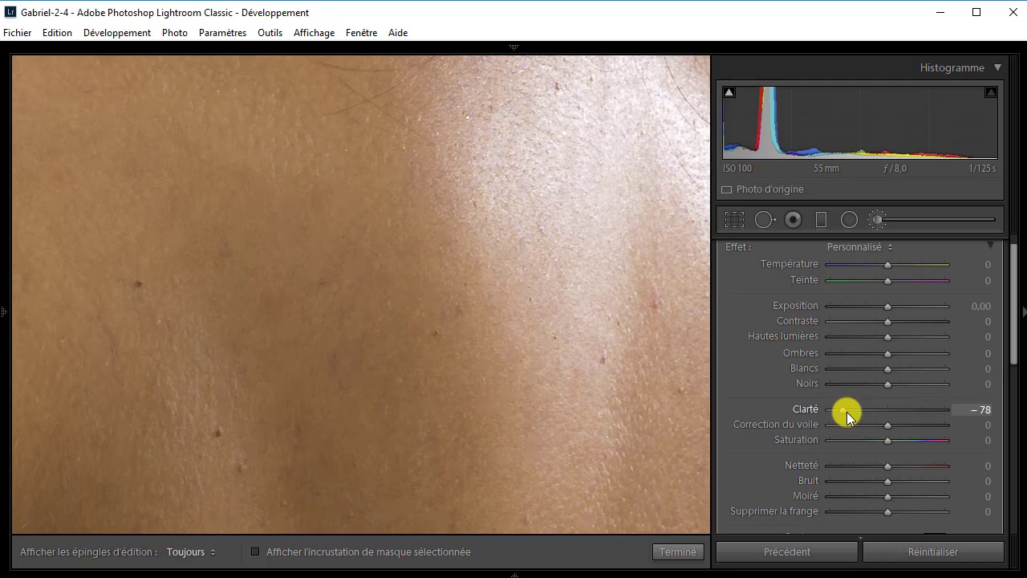
drag(847, 412, 846, 412)
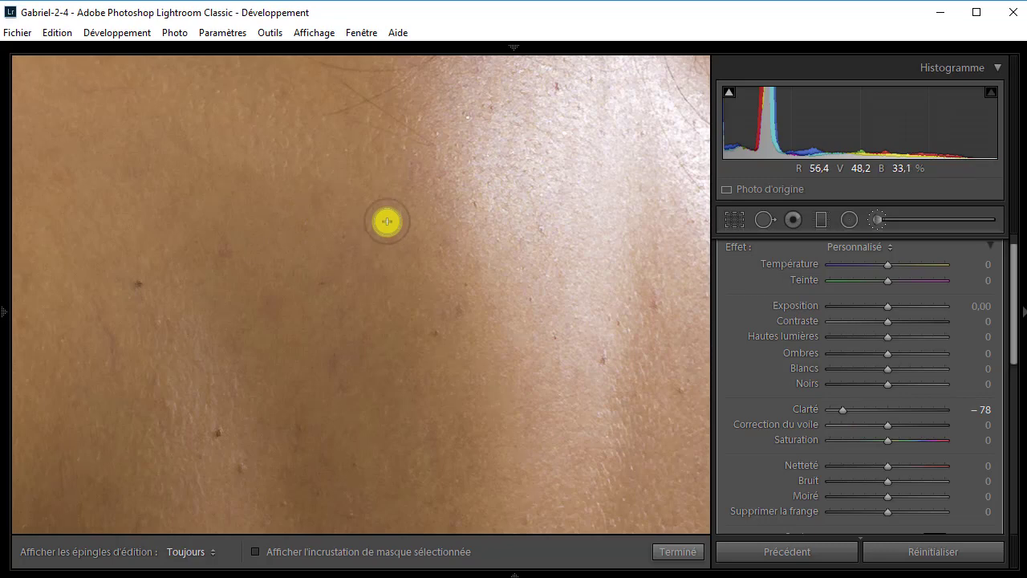
key(h)
key(h)
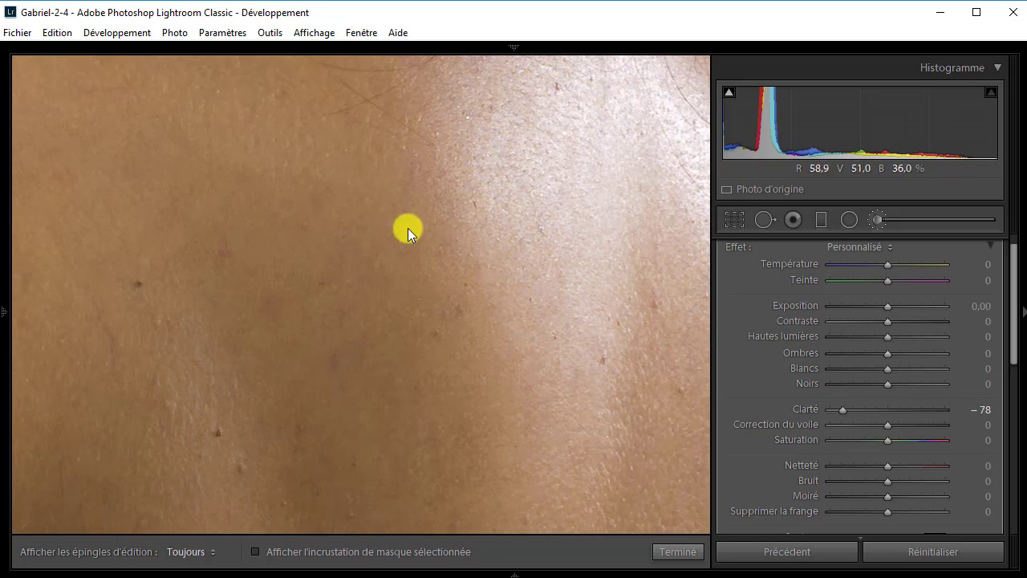
key(z)
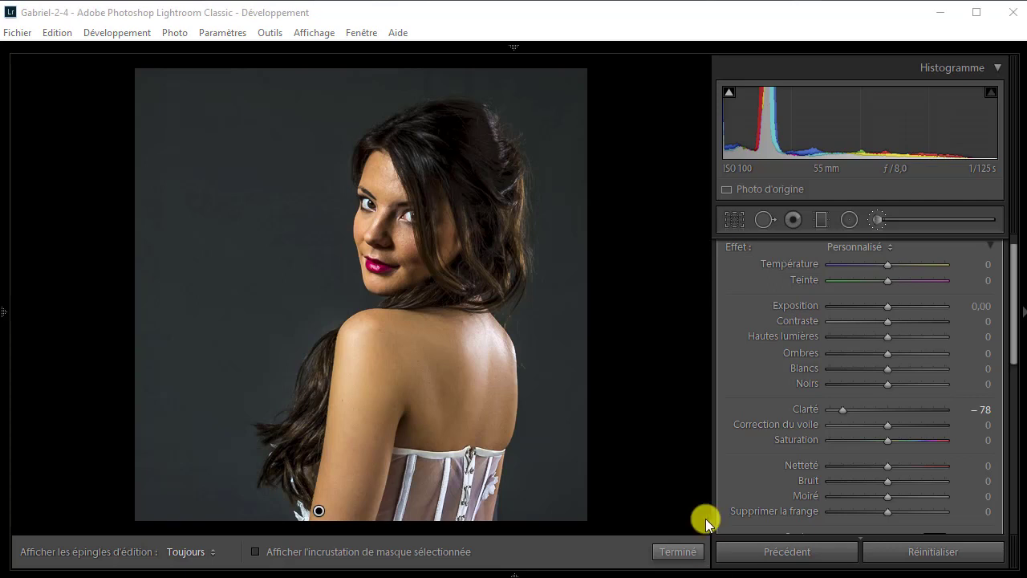
click(676, 551)
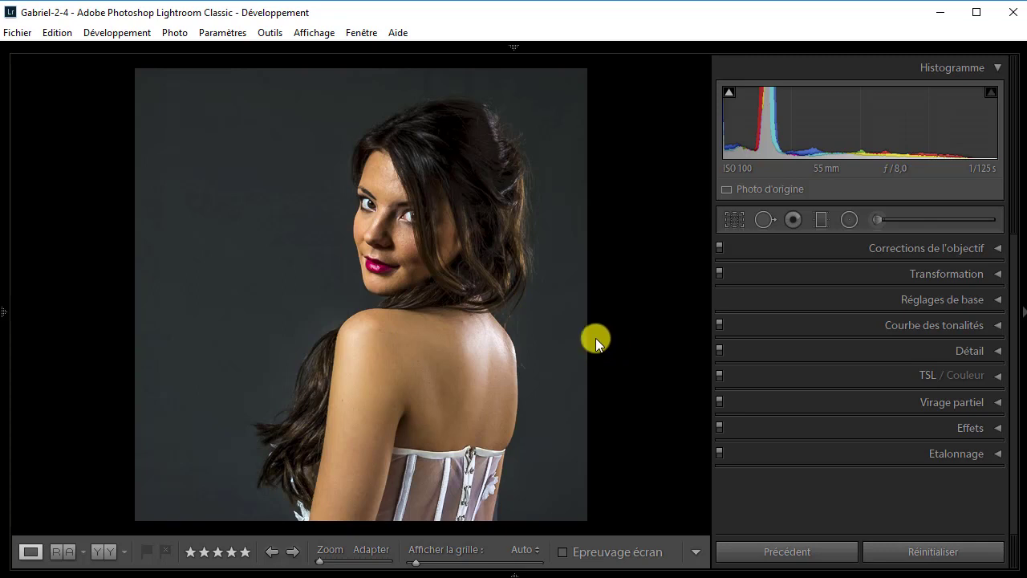
Reselect the existing skin mask with the adjustment brush and set its Clarté to −75, closing the brush when done.
click(918, 222)
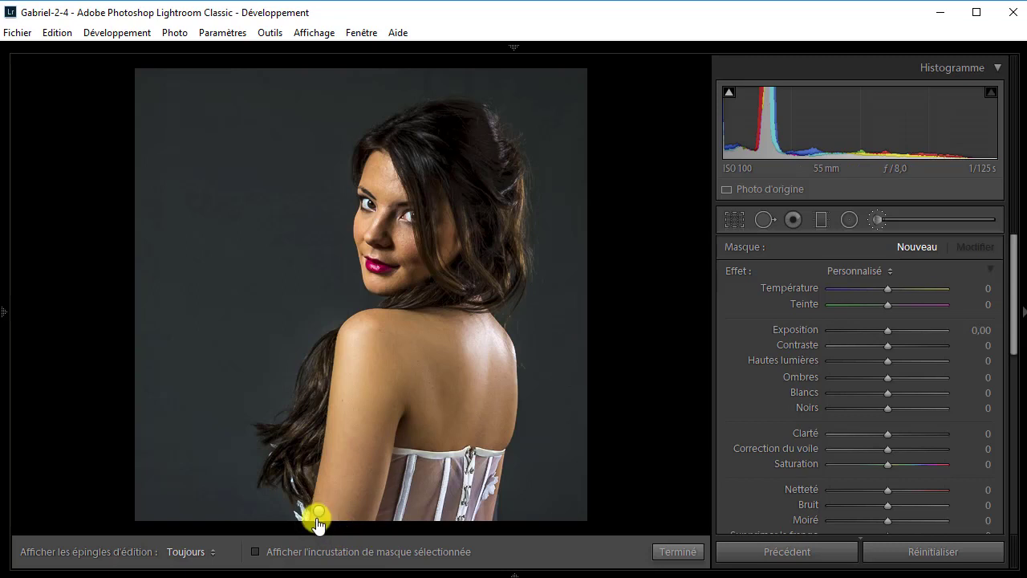
mouse_move(322, 520)
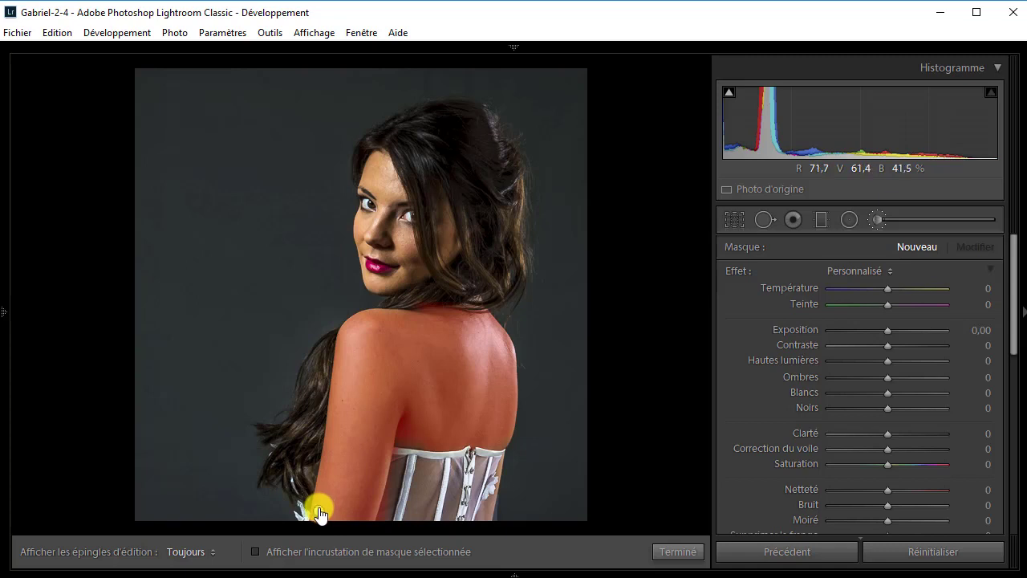
click(318, 509)
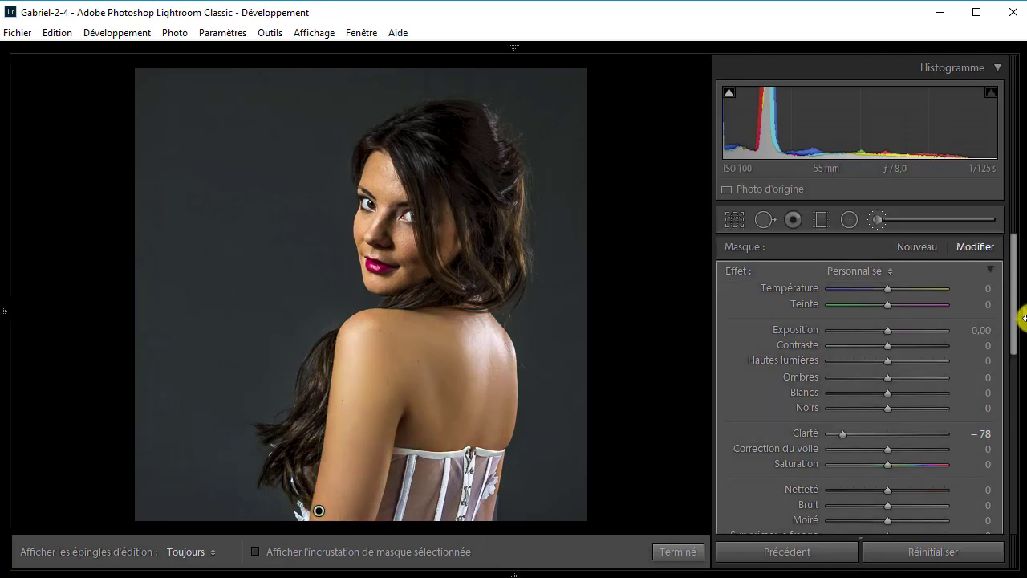
drag(1016, 328, 1013, 340)
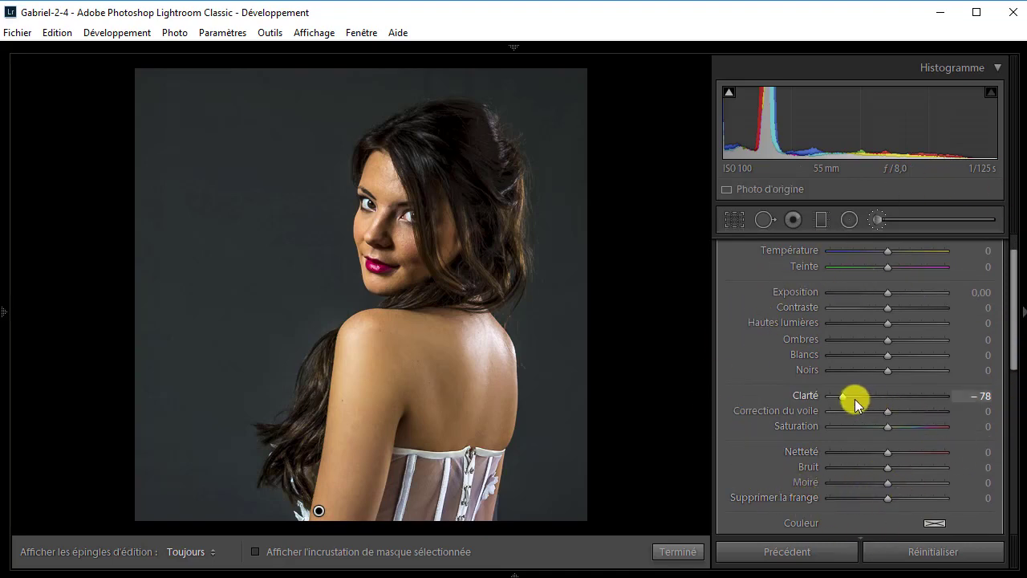
drag(845, 394, 848, 397)
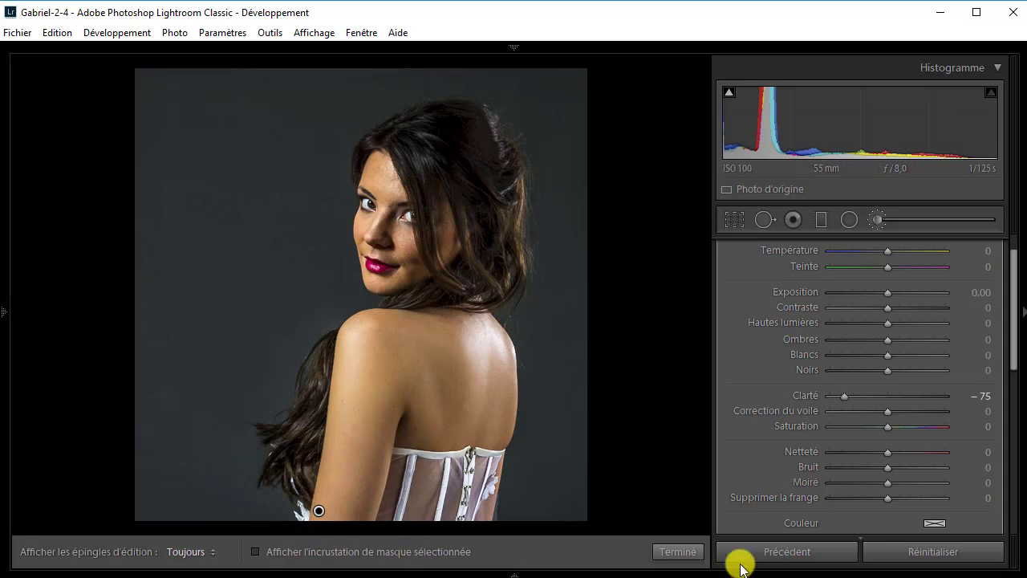
click(684, 551)
click(777, 564)
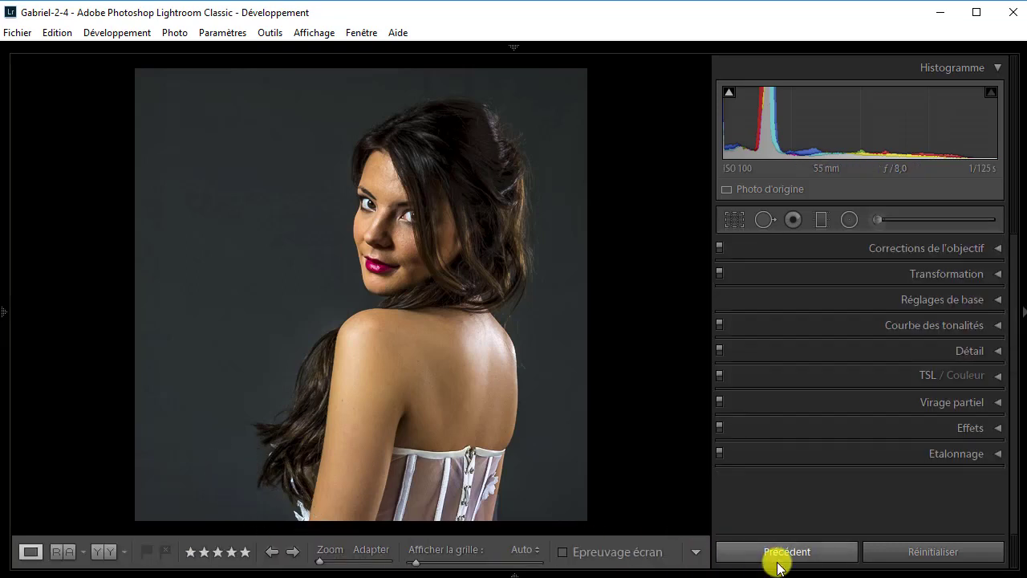